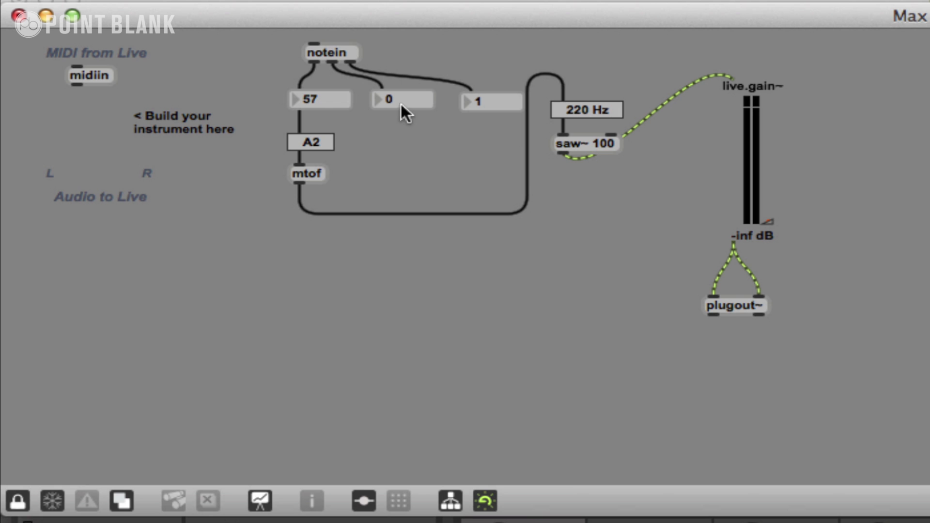
Unlock the notein–saw~–live.gain~ synth patch into edit mode with Cmd+E
{"action": "key", "text": "super+e"}
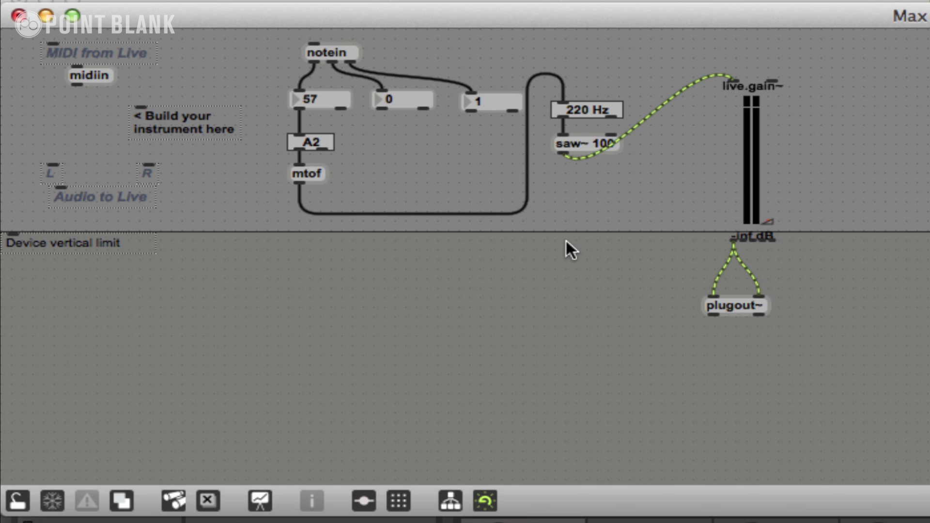
Create a gain~ slider and route the saw~ signal through it to live.gain~
{"action": "type", "text": "n"}
{"action": "type", "text": "gain"}
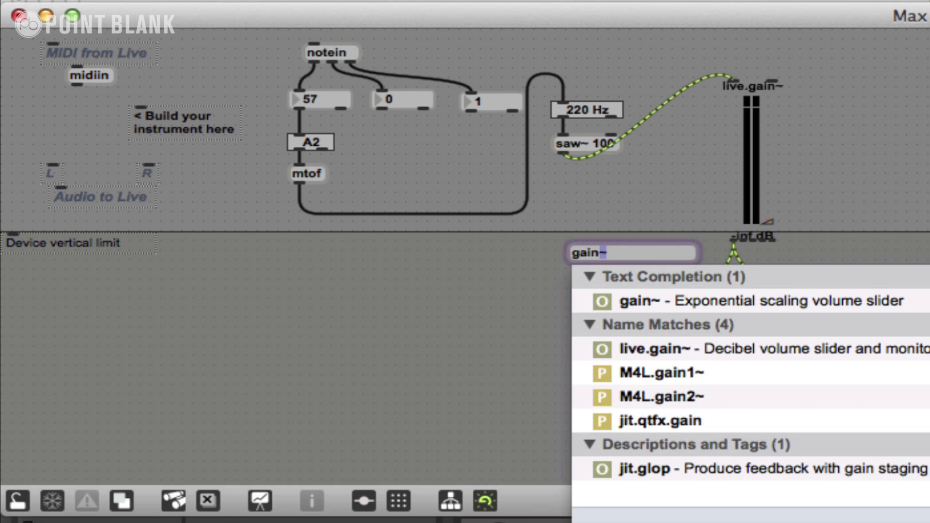
{"action": "key", "text": "Return"}
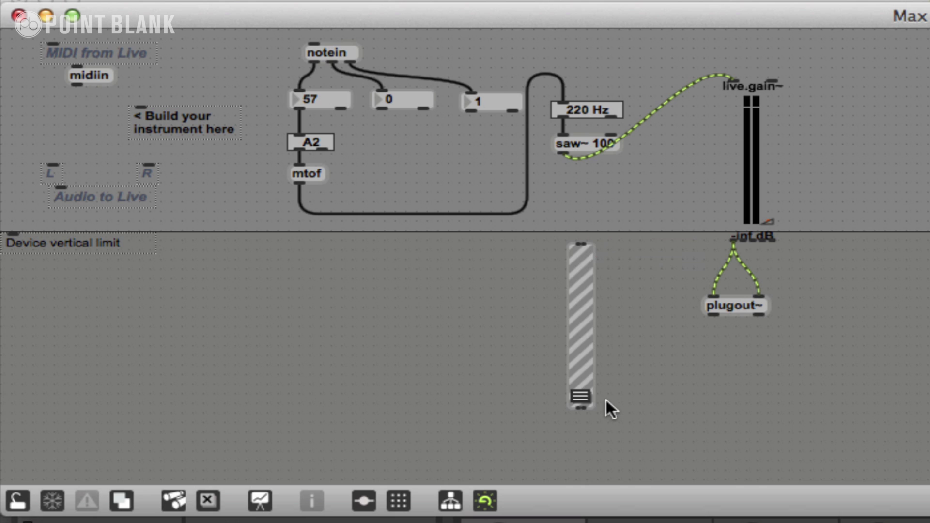
{"action": "left_click_drag", "start_coordinate": [593, 401], "coordinate": [607, 246]}
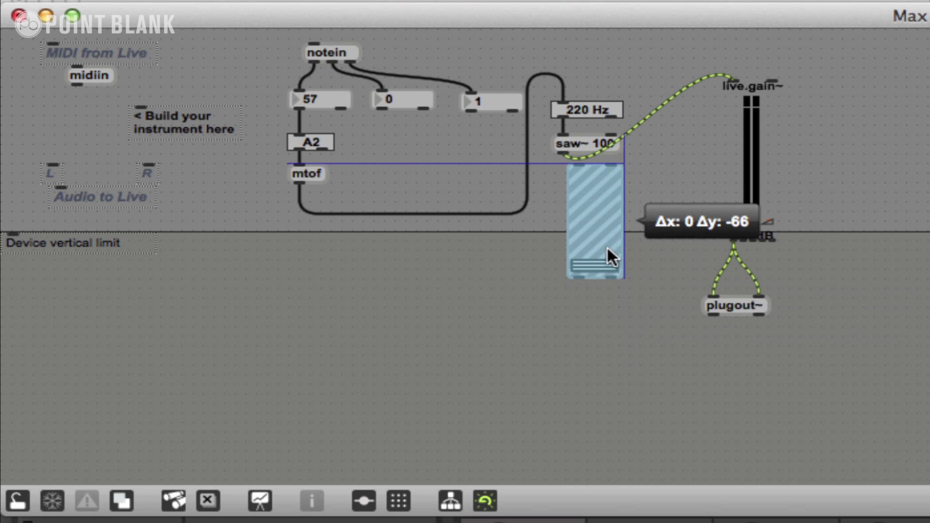
{"action": "left_click", "coordinate": [668, 103]}
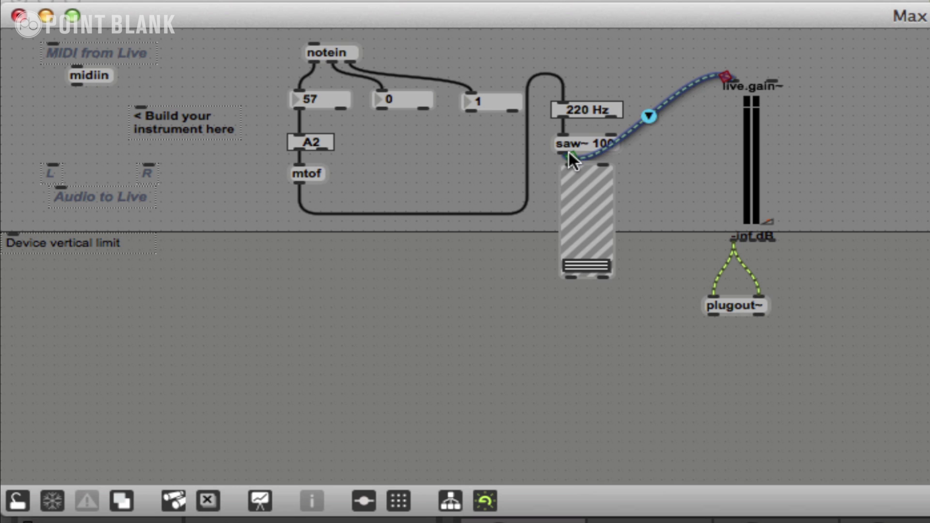
{"action": "left_click_drag", "start_coordinate": [569, 154], "coordinate": [566, 287]}
{"action": "mouse_move", "coordinate": [573, 167]}
{"action": "left_mouse_down"}
{"action": "mouse_move", "coordinate": [574, 184]}
{"action": "mouse_move", "coordinate": [569, 170]}
{"action": "mouse_move", "coordinate": [563, 182]}
{"action": "left_mouse_up"}
{"action": "left_click_drag", "start_coordinate": [569, 186], "coordinate": [563, 221]}
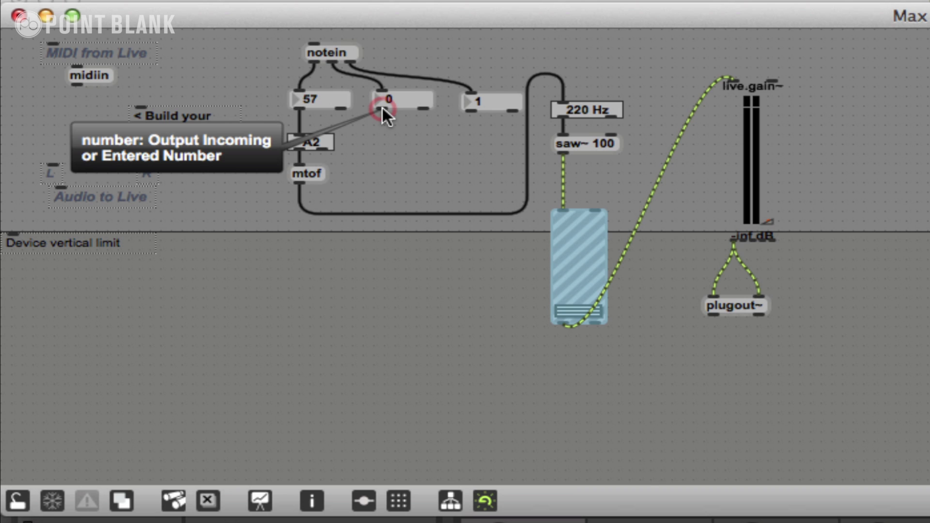
Wire the notein velocity number box into gain~'s left inlet and lock the patch
{"action": "left_click_drag", "start_coordinate": [382, 107], "coordinate": [556, 220]}
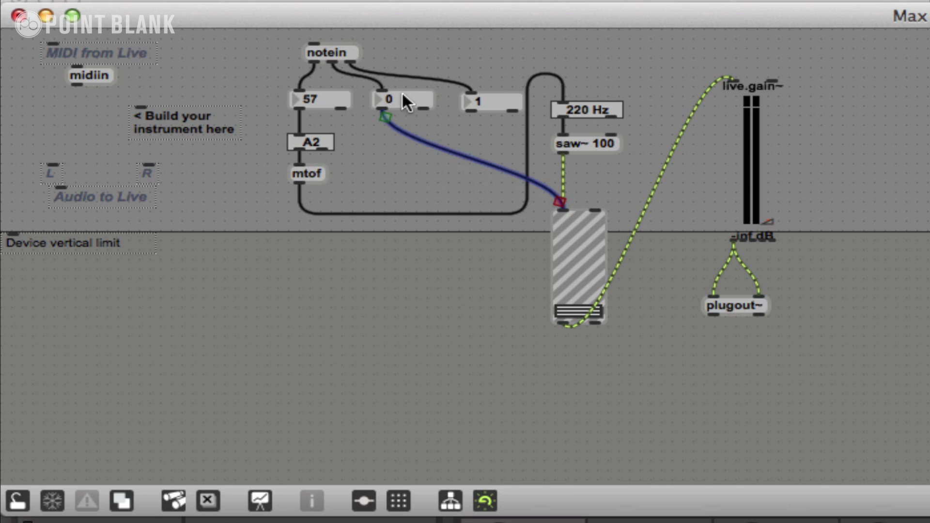
{"action": "left_click", "coordinate": [567, 202]}
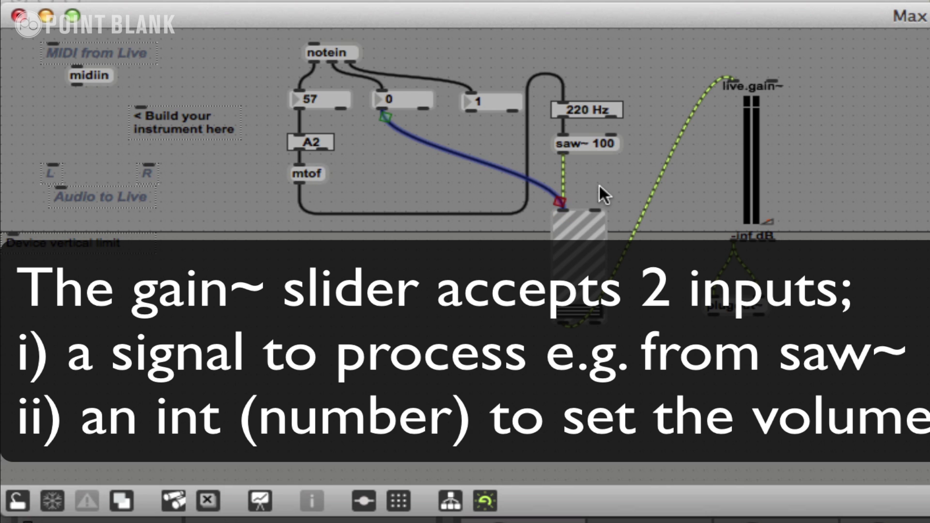
{"action": "key", "text": "super+e"}
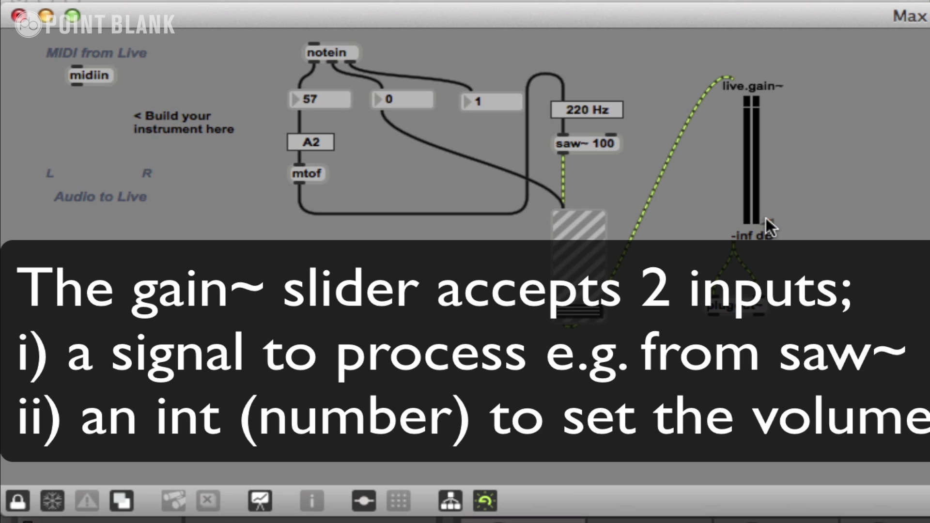
Raise the live.gain~ output to 0.0 dB, unlock the patch, and start a new object box
{"action": "left_click_drag", "start_coordinate": [767, 217], "coordinate": [775, 212]}
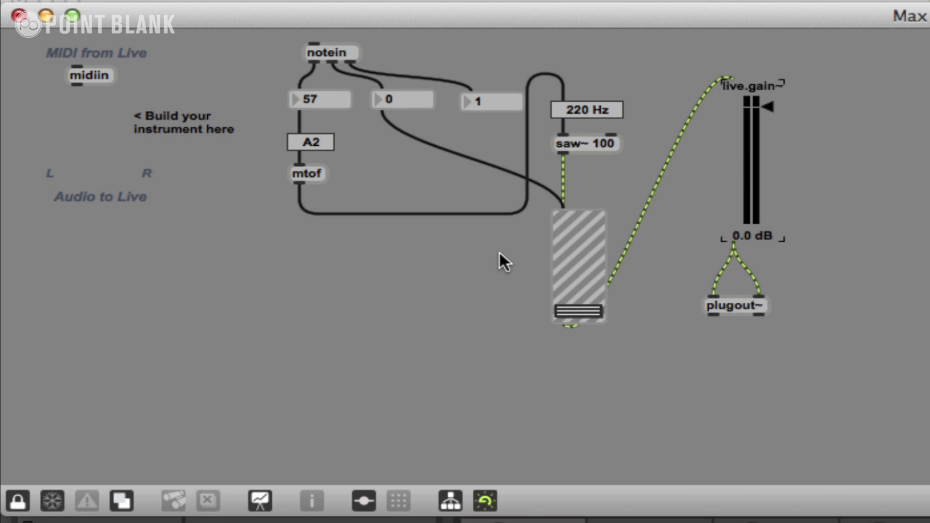
{"action": "key", "text": "super+e"}
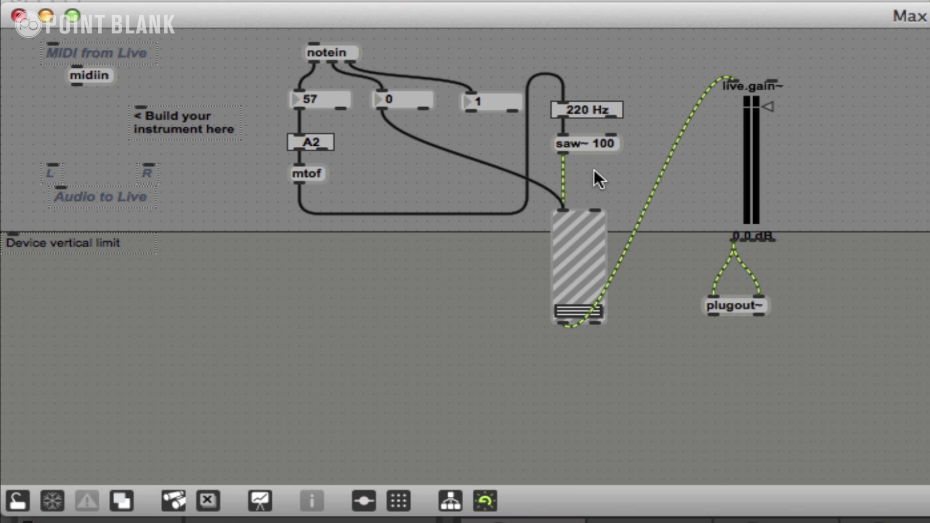
{"action": "key", "text": "n"}
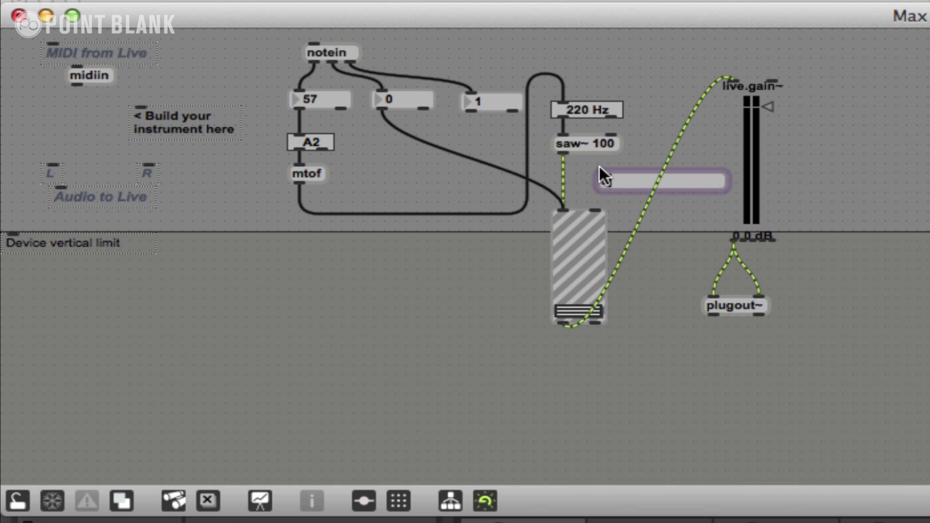
Create an svf~ object and patch it between saw~ 100 and the gain~ slider
{"action": "type", "text": "svf~"}
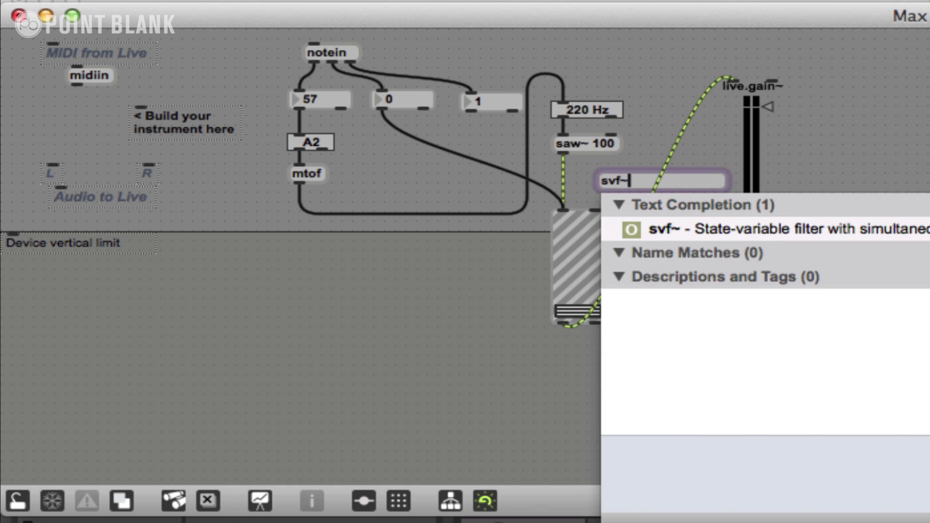
{"action": "left_click", "coordinate": [674, 116]}
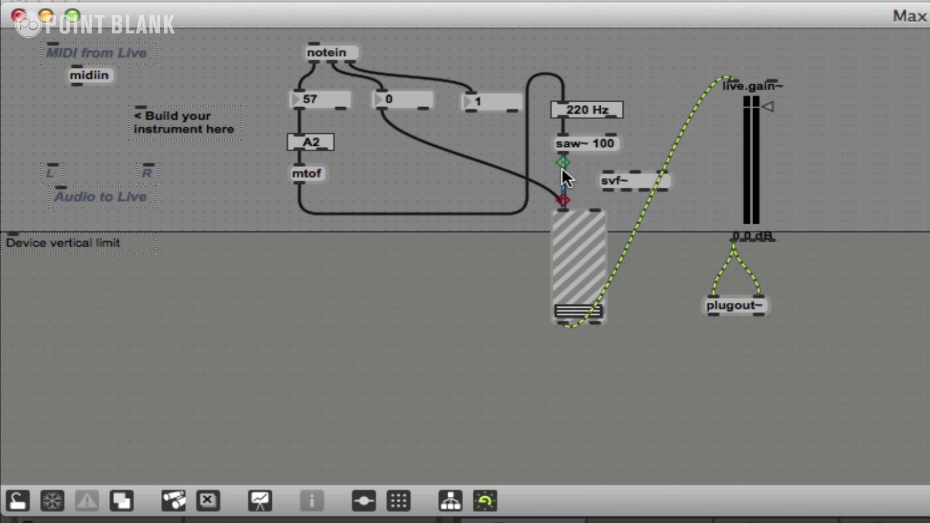
{"action": "left_click_drag", "start_coordinate": [559, 225], "coordinate": [568, 263]}
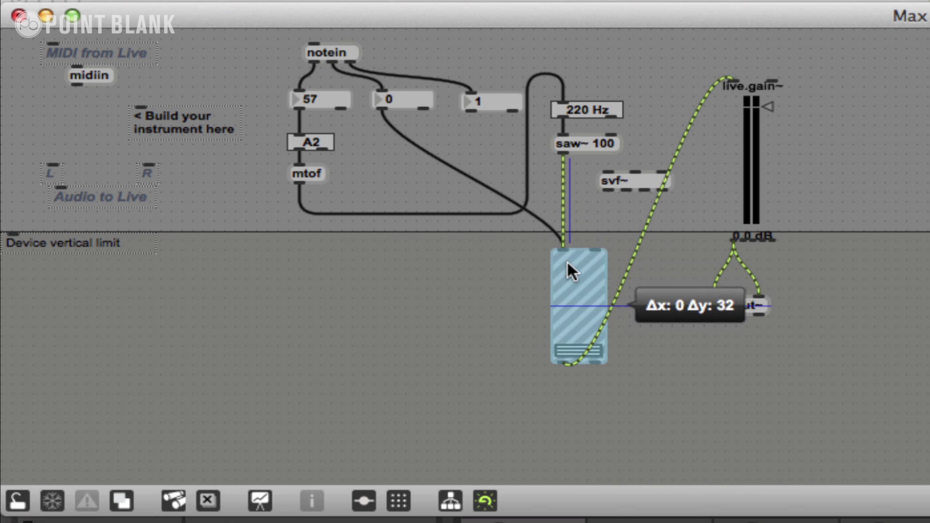
{"action": "right_click", "coordinate": [563, 203]}
{"action": "left_click", "coordinate": [566, 232]}
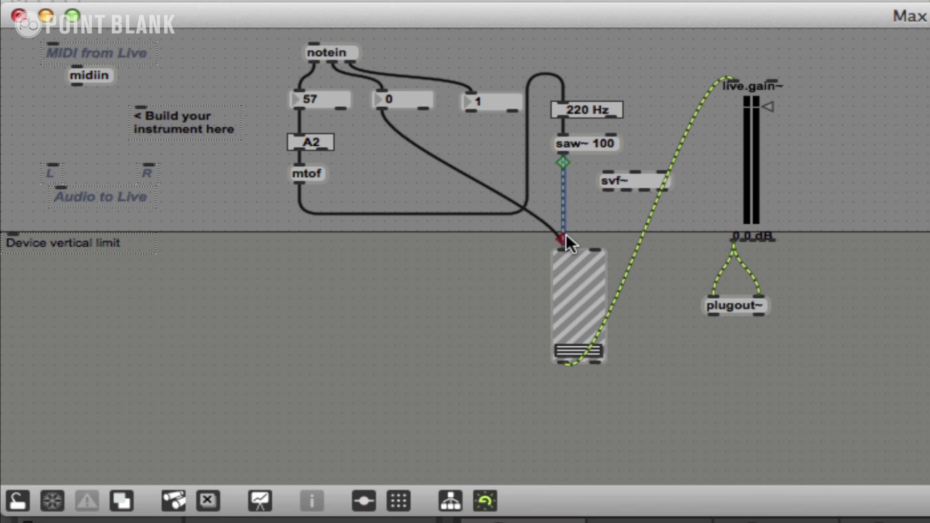
{"action": "left_click_drag", "start_coordinate": [563, 237], "coordinate": [568, 176]}
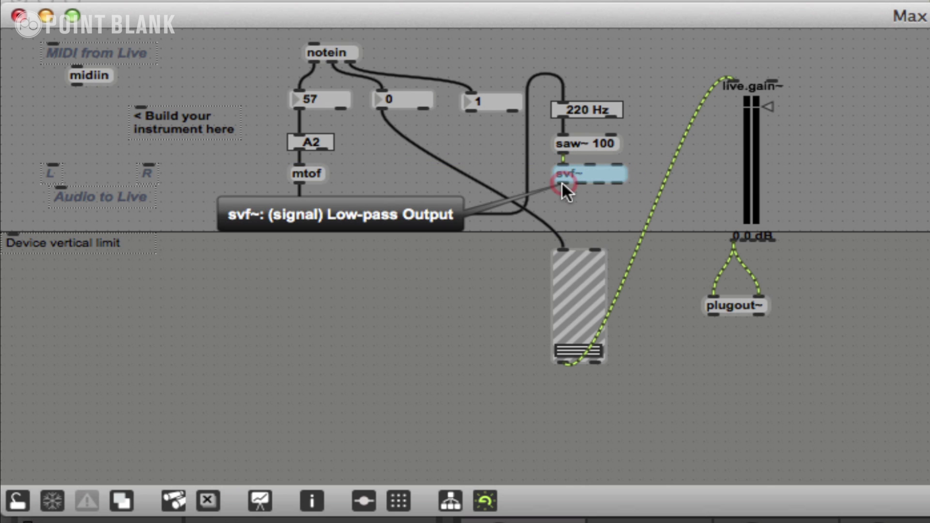
{"action": "left_click_drag", "start_coordinate": [562, 183], "coordinate": [561, 252]}
{"action": "left_click", "coordinate": [583, 173]}
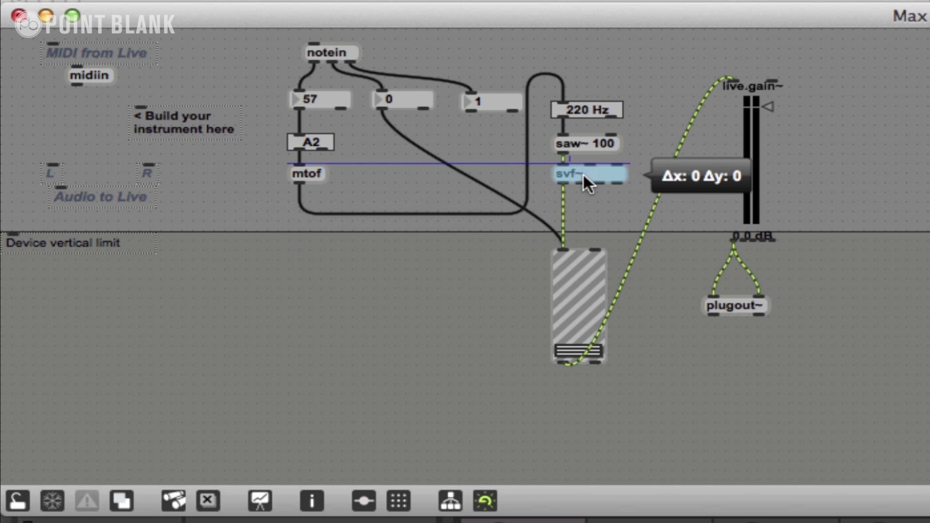
{"action": "left_click_drag", "start_coordinate": [583, 175], "coordinate": [585, 190]}
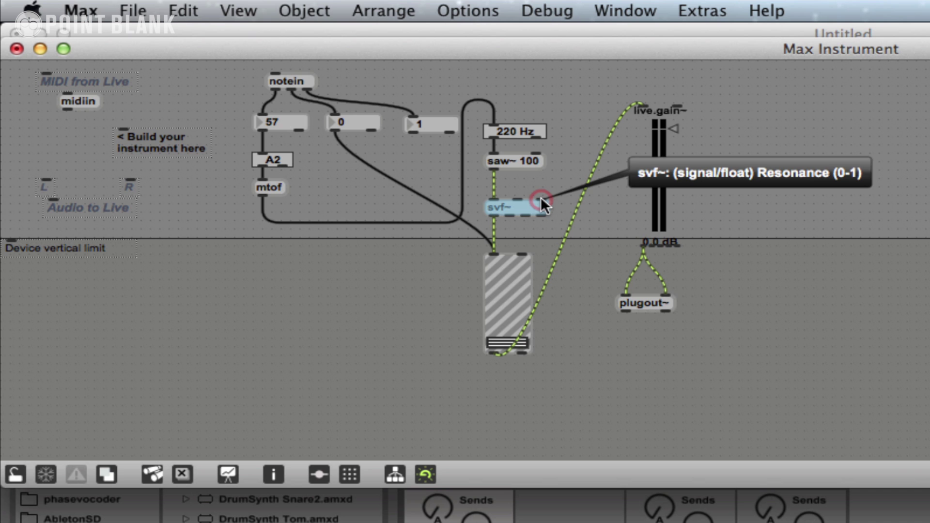
Drag a live.dial from the object list into the patch and wire it to svf~'s cutoff inlet
{"action": "left_click", "coordinate": [550, 182]}
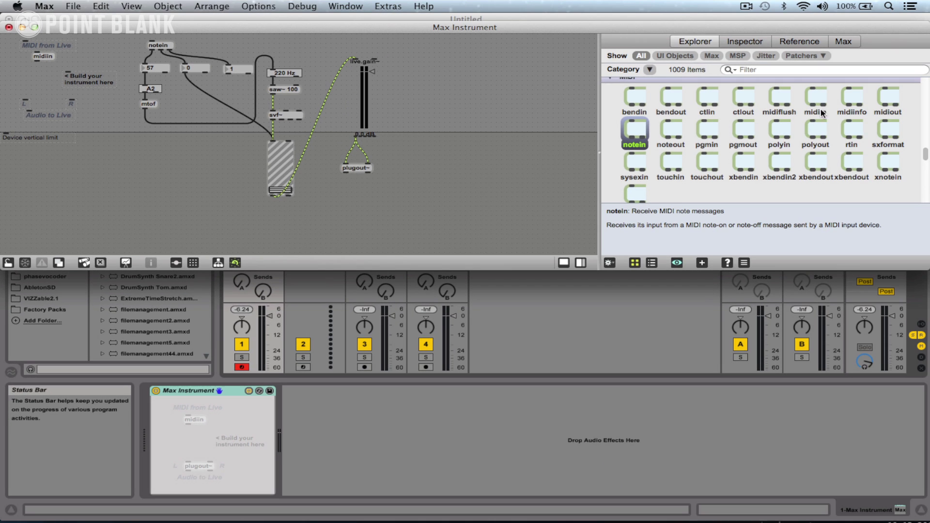
{"action": "scroll", "coordinate": [927, 158], "scroll_direction": "up", "scroll_amount": 2}
{"action": "scroll", "coordinate": [927, 156], "scroll_direction": "up", "scroll_amount": 3}
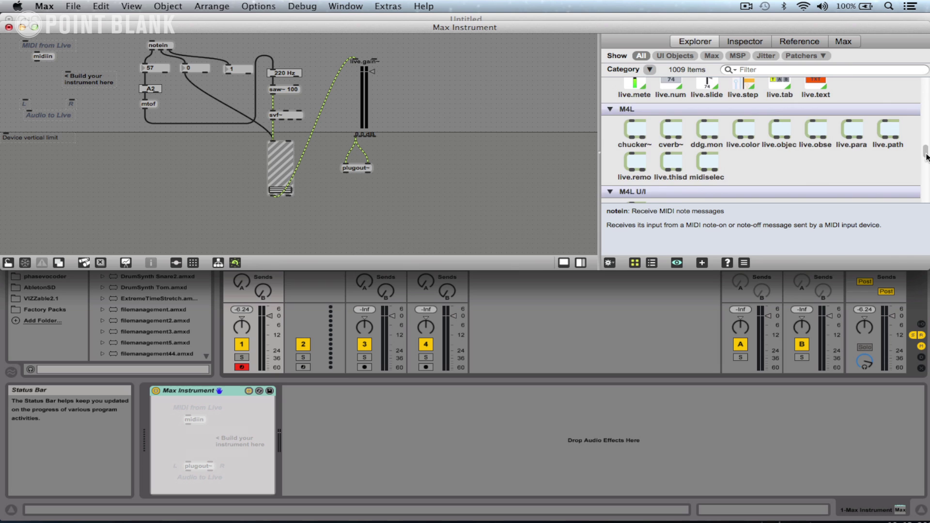
{"action": "scroll", "coordinate": [927, 155], "scroll_direction": "down", "scroll_amount": 3}
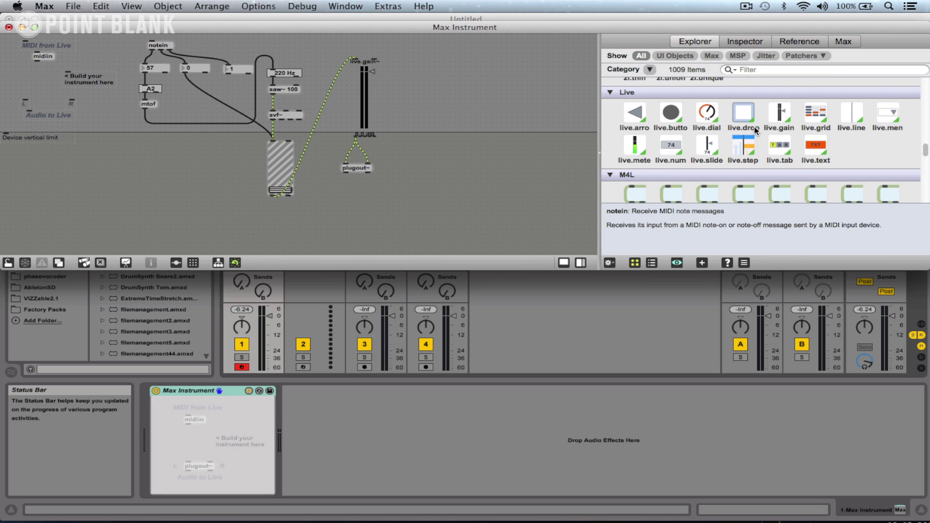
{"action": "left_click", "coordinate": [707, 114]}
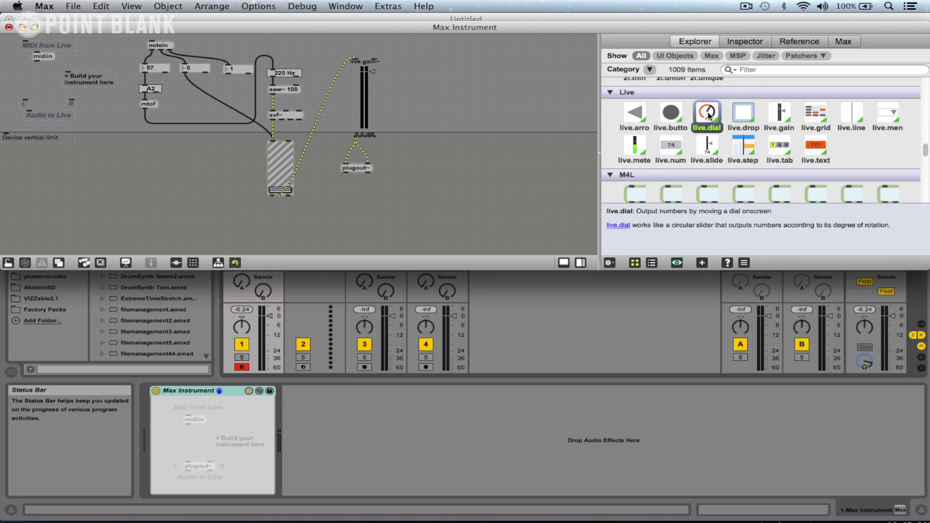
{"action": "left_click_drag", "start_coordinate": [708, 113], "coordinate": [285, 114]}
{"action": "left_click", "coordinate": [429, 80]}
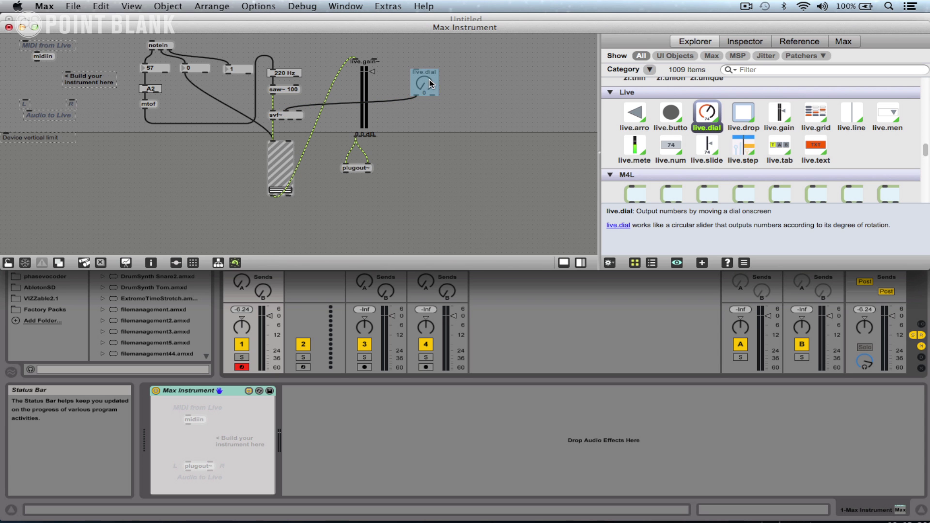
{"action": "right_click", "coordinate": [429, 80]}
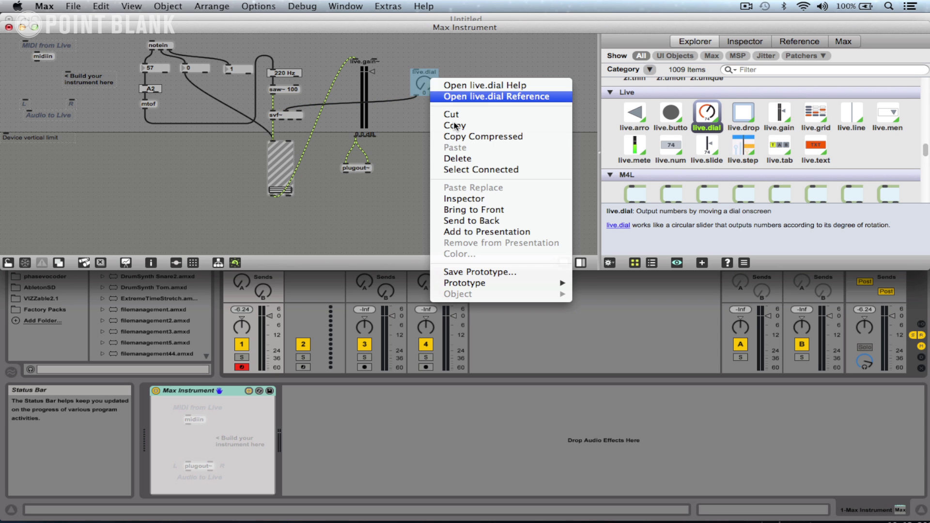
Set the dial's Long Name and Short Name to Cutoff, keeping the type Float
{"action": "left_click", "coordinate": [467, 199]}
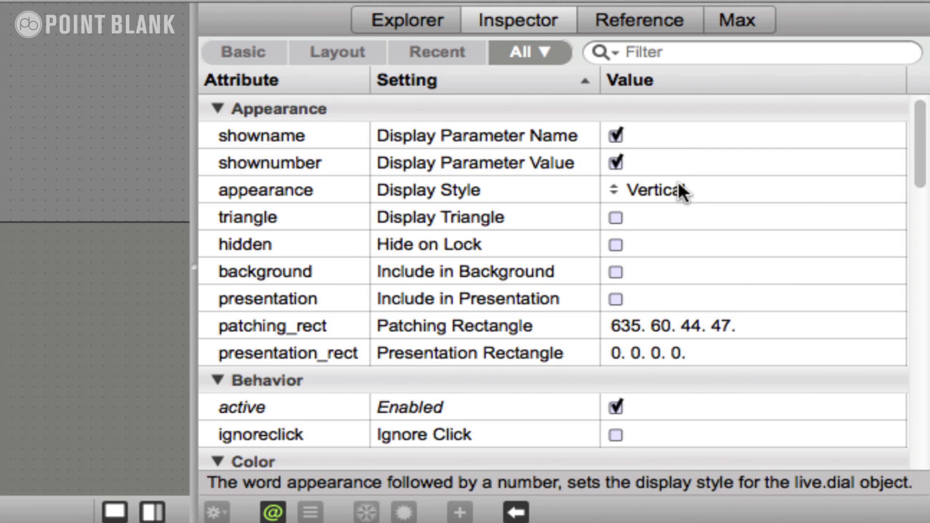
{"action": "scroll", "coordinate": [852, 237], "scroll_direction": "down", "scroll_amount": 15}
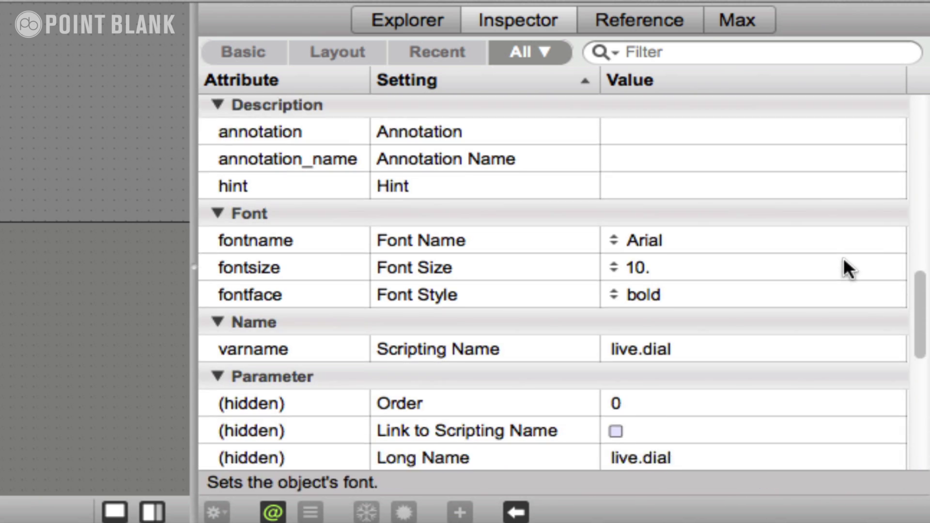
{"action": "scroll", "coordinate": [848, 269], "scroll_direction": "down", "scroll_amount": 5}
{"action": "double_click", "coordinate": [641, 234]}
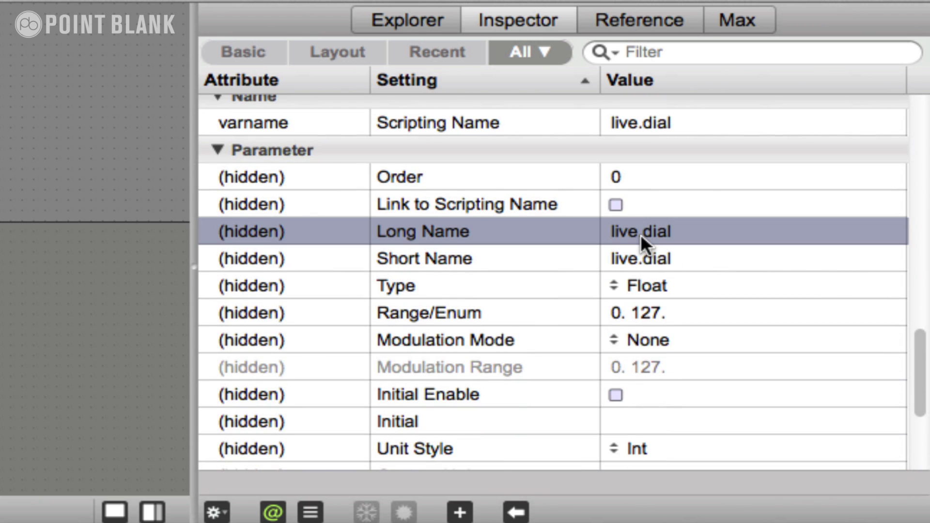
{"action": "type", "text": "Cutoff"}
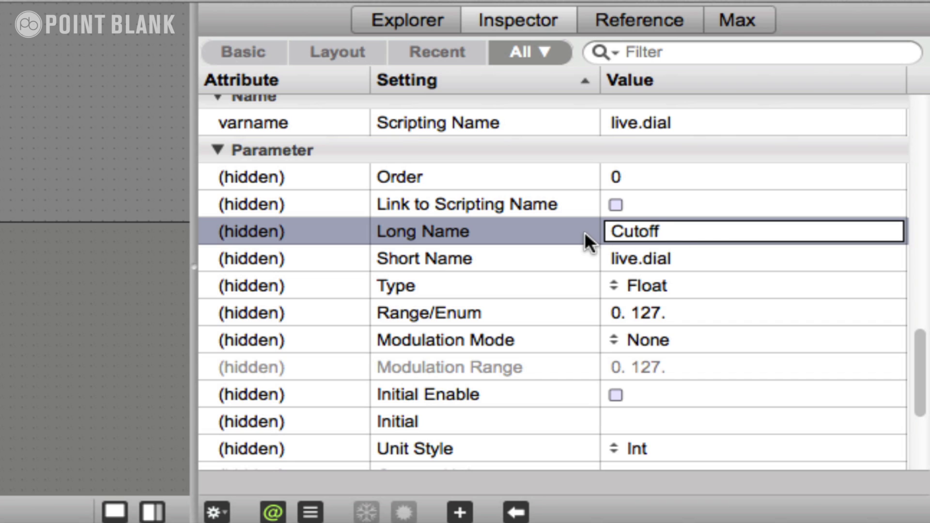
{"action": "double_click", "coordinate": [624, 232]}
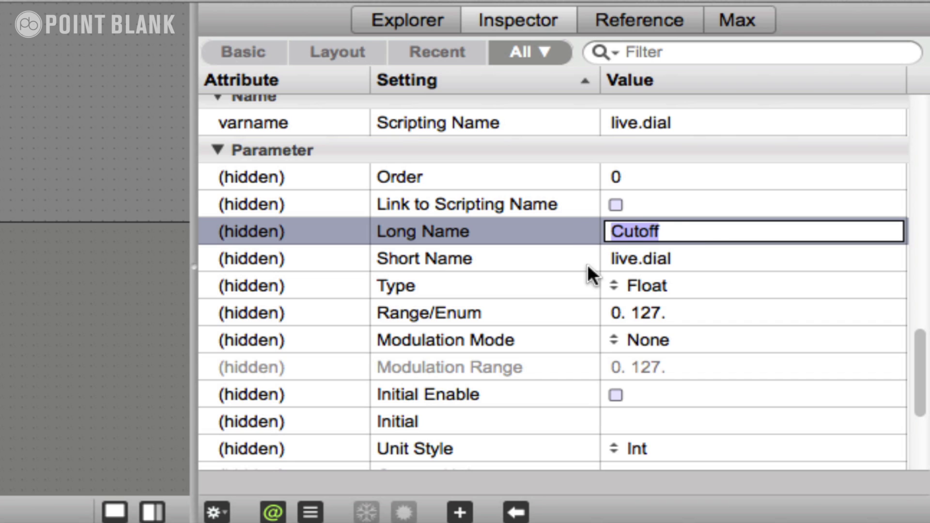
{"action": "double_click", "coordinate": [627, 254]}
{"action": "key", "text": "super+v"}
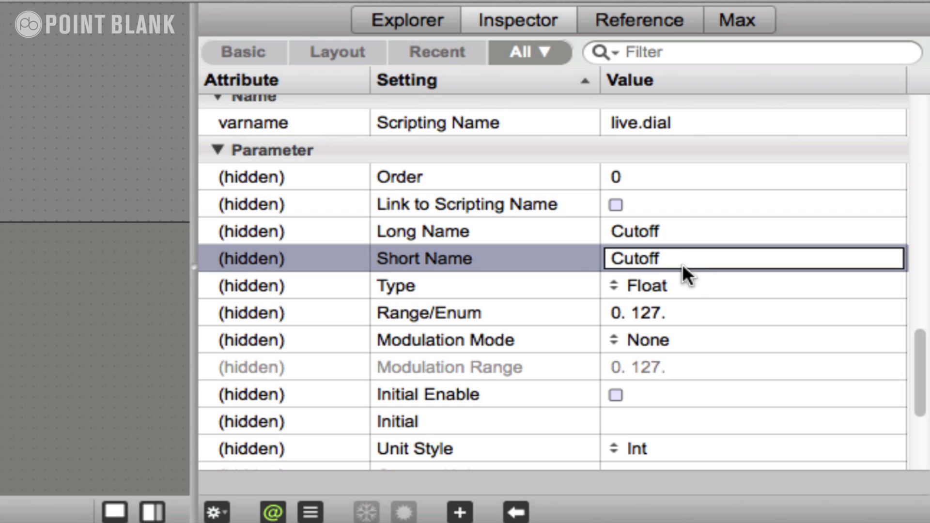
{"action": "left_click", "coordinate": [682, 284]}
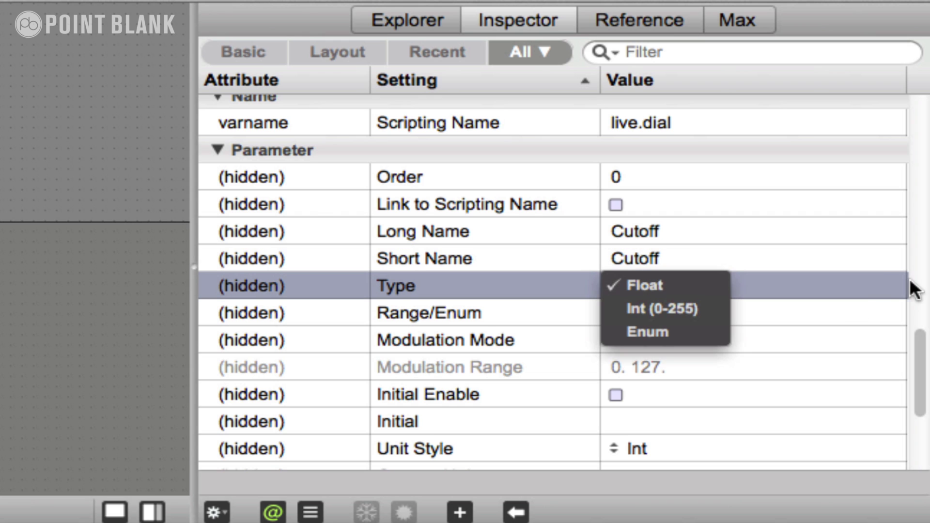
{"action": "left_click", "coordinate": [875, 285]}
Change the dial's range from 0–127 to 20–10000
{"action": "scroll", "coordinate": [802, 300], "scroll_direction": "down", "scroll_amount": 3}
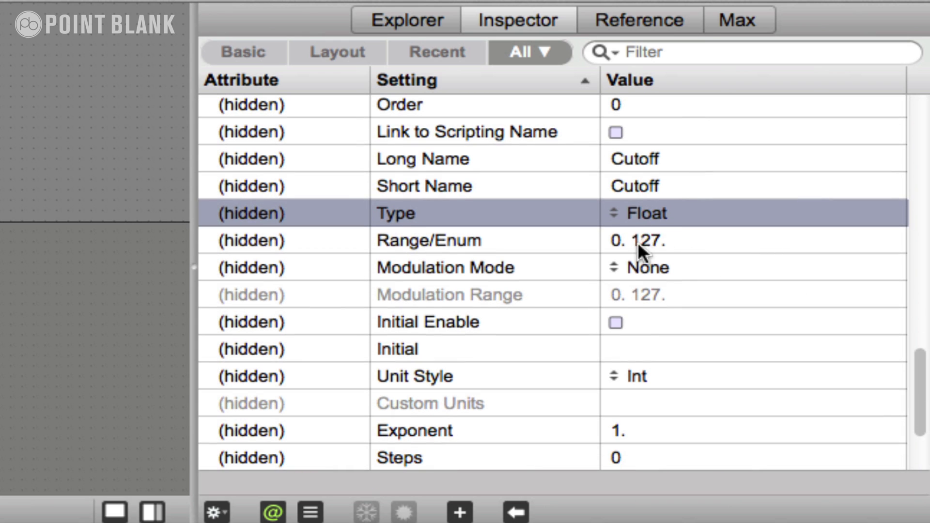
{"action": "double_click", "coordinate": [628, 242]}
{"action": "left_click", "coordinate": [621, 240]}
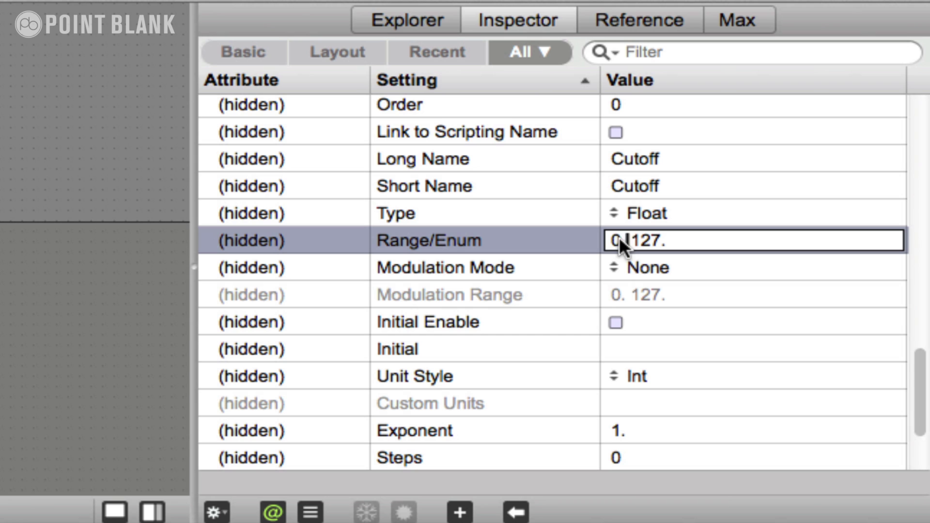
{"action": "type", "text": "2"}
{"action": "left_click", "coordinate": [677, 237]}
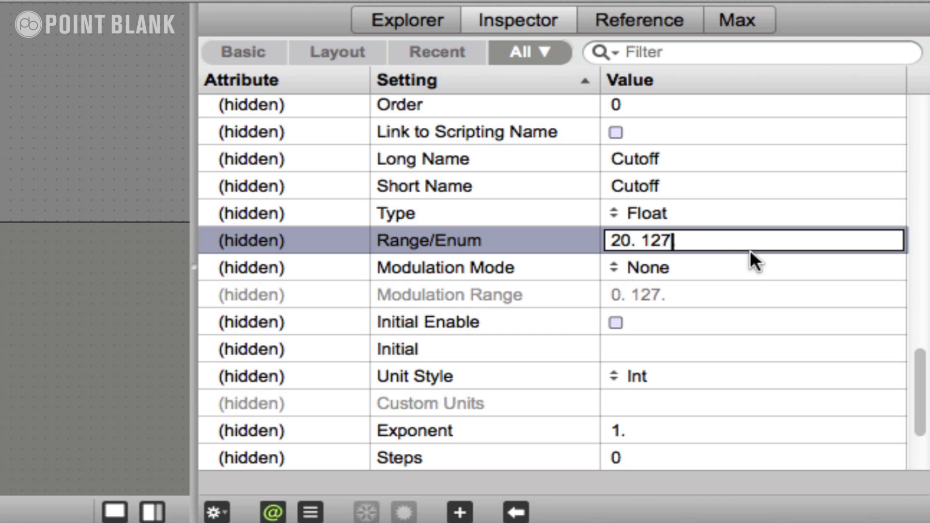
{"action": "key", "text": "BackSpace"}
{"action": "key", "text": "BackSpace"}
{"action": "key", "text": "BackSpace"}
{"action": "type", "text": "."}
{"action": "key", "text": "BackSpace"}
{"action": "type", "text": "0000"}
{"action": "left_click", "coordinate": [750, 268]}
Toggle the initial value option and set the Cutoff unit style to Hertz
{"action": "left_click", "coordinate": [755, 318]}
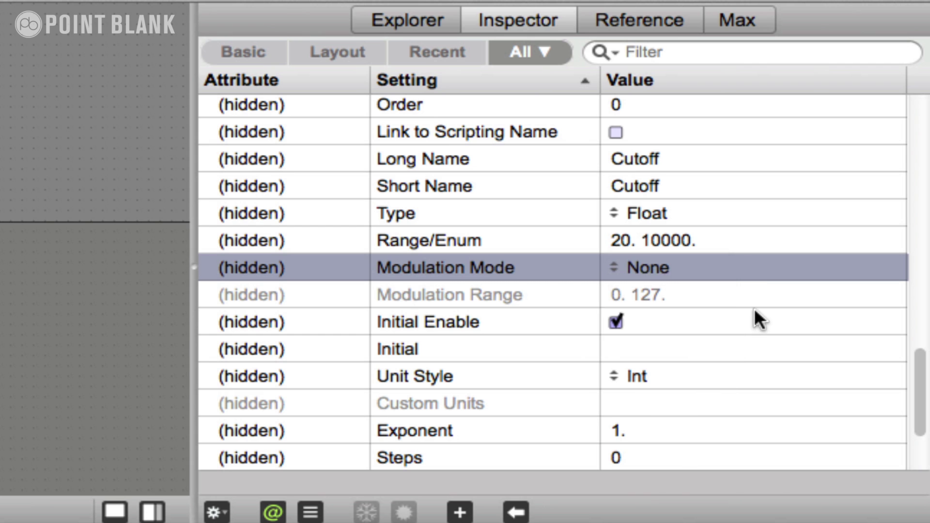
{"action": "scroll", "coordinate": [662, 358], "scroll_direction": "down", "scroll_amount": 2}
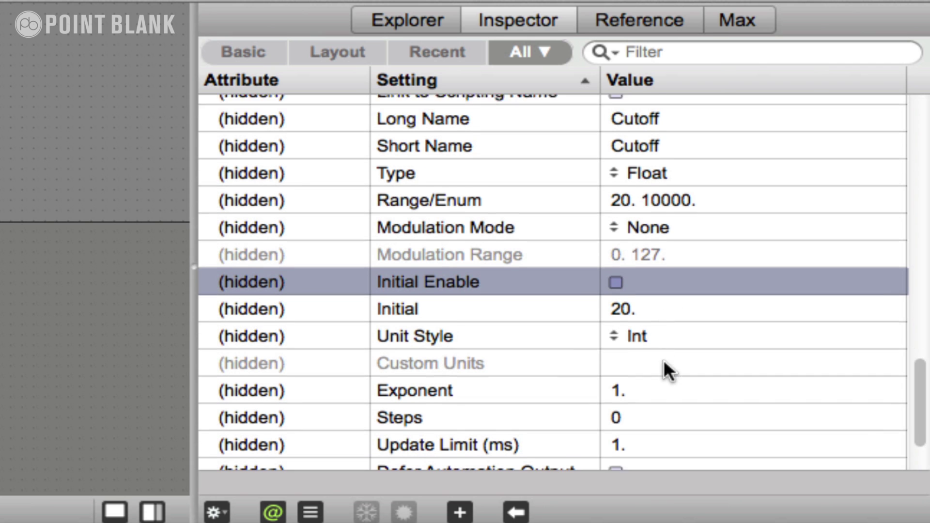
{"action": "left_click", "coordinate": [650, 322]}
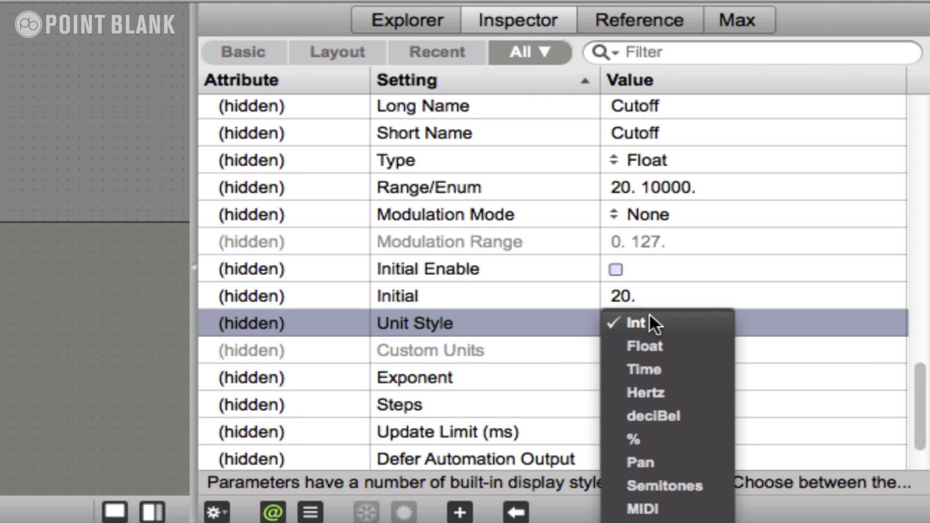
{"action": "left_click", "coordinate": [683, 394]}
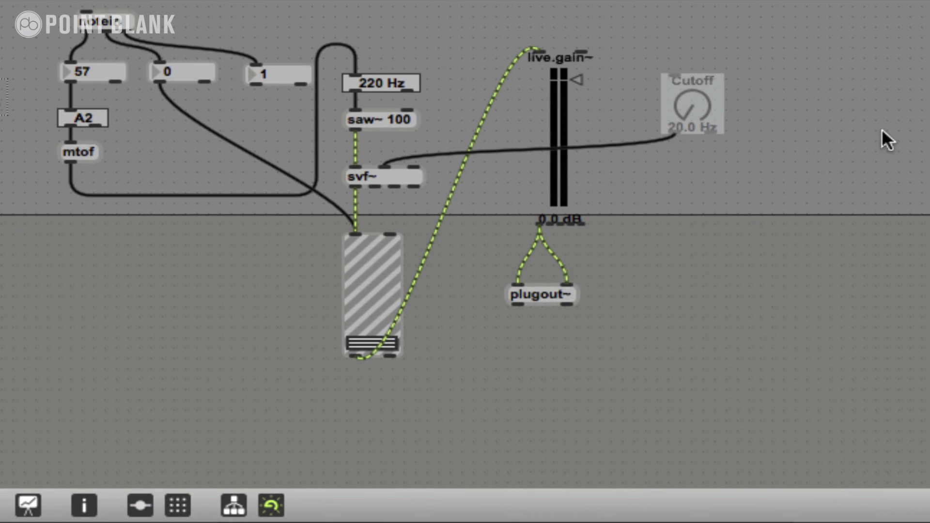
Lock the patch and turn the Cutoff dial up to 10.0 kHz
{"action": "left_click", "coordinate": [885, 123]}
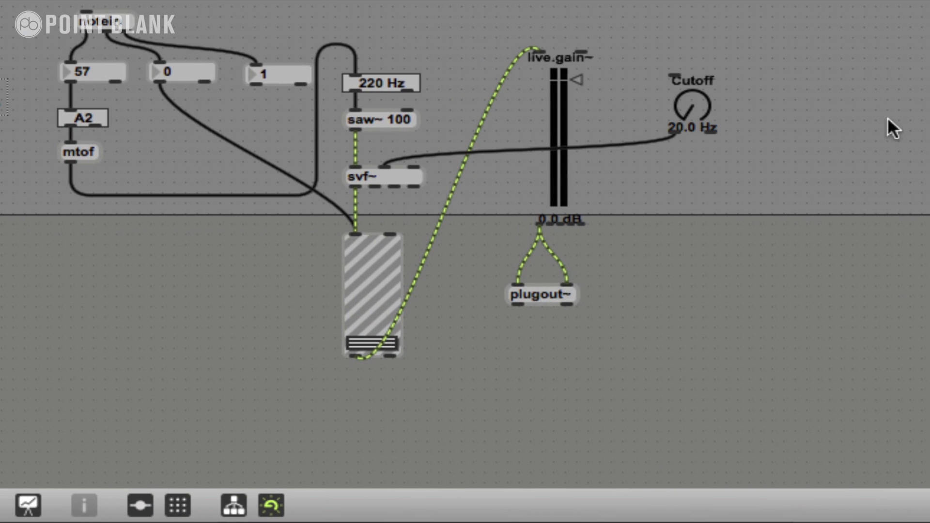
{"action": "key", "text": "super+e"}
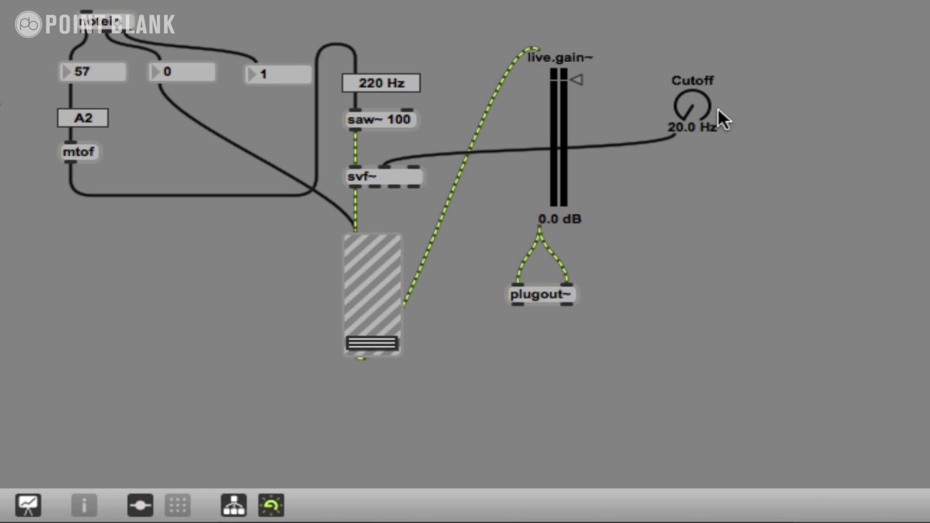
{"action": "left_click_drag", "start_coordinate": [697, 106], "coordinate": [693, 0]}
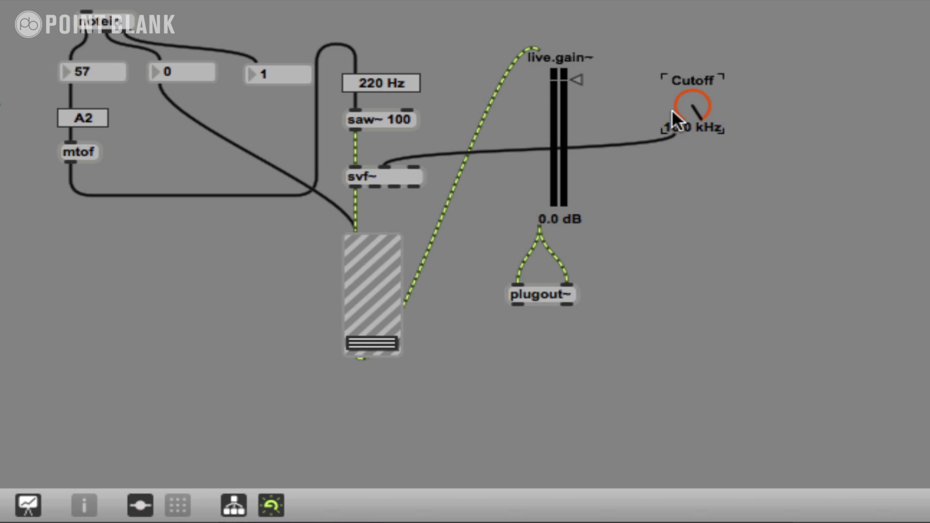
Unlock the patch and duplicate the Cutoff dial to its right
{"action": "key", "text": "ctrl+e"}
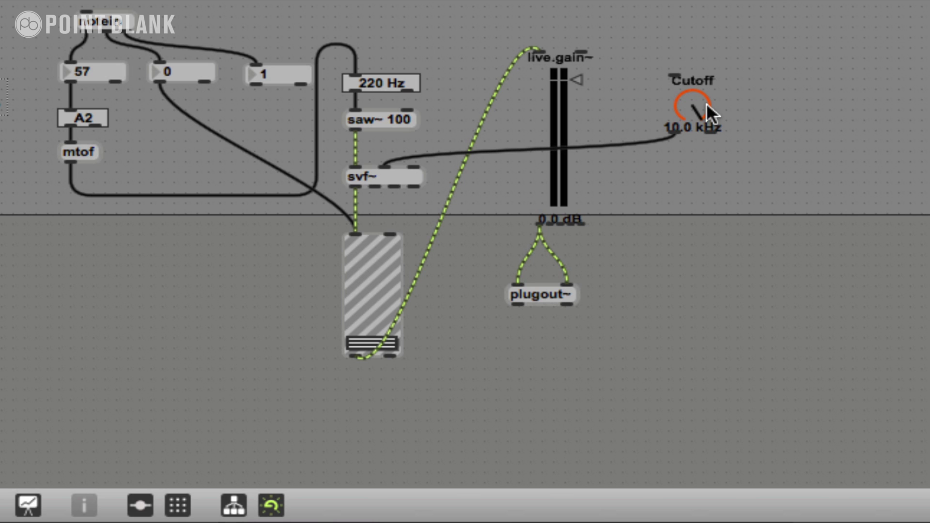
{"action": "left_click", "coordinate": [686, 103]}
{"action": "left_click_drag", "start_coordinate": [679, 103], "coordinate": [428, 170]}
Rename the copied dial's Long Name to Resonance
{"action": "left_click", "coordinate": [798, 94]}
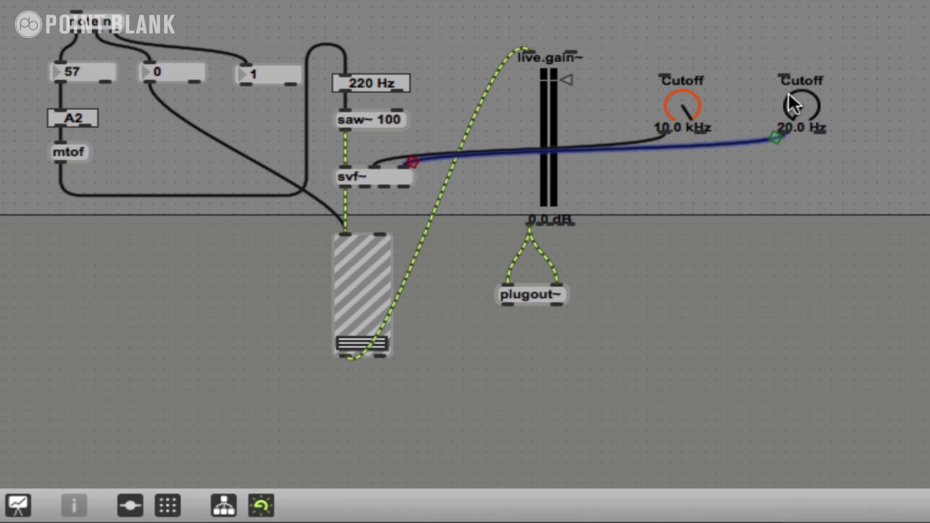
{"action": "scroll", "coordinate": [649, 249], "scroll_direction": "down", "scroll_amount": 5}
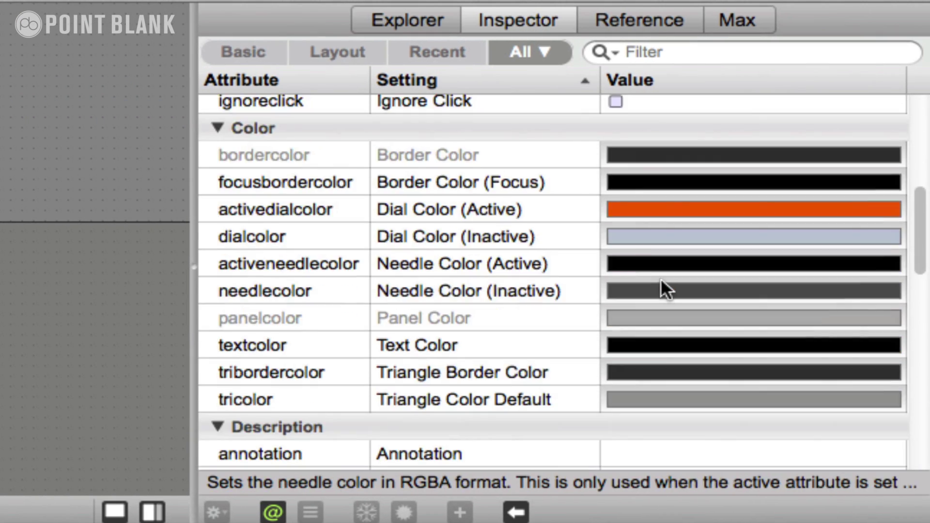
{"action": "scroll", "coordinate": [662, 281], "scroll_direction": "down", "scroll_amount": 10}
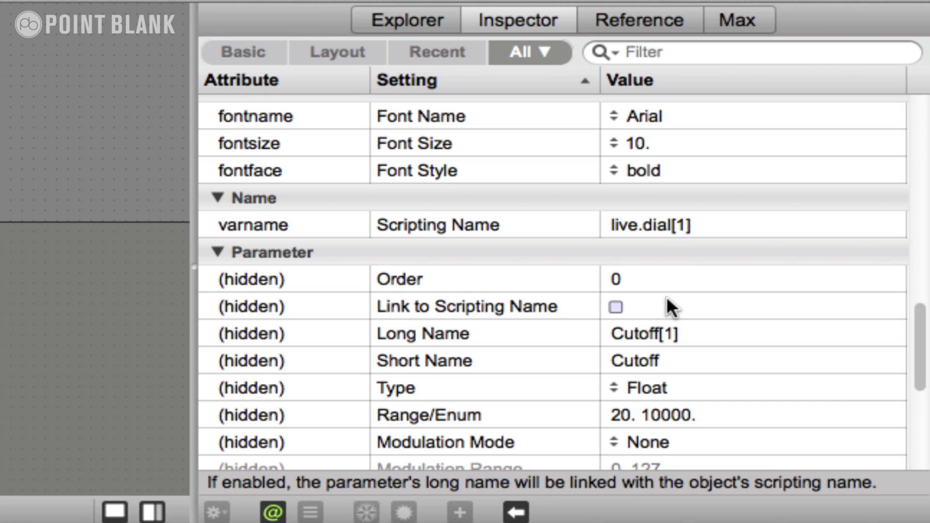
{"action": "left_click", "coordinate": [648, 328]}
{"action": "left_click", "coordinate": [647, 324]}
{"action": "type", "text": "Resonace"}
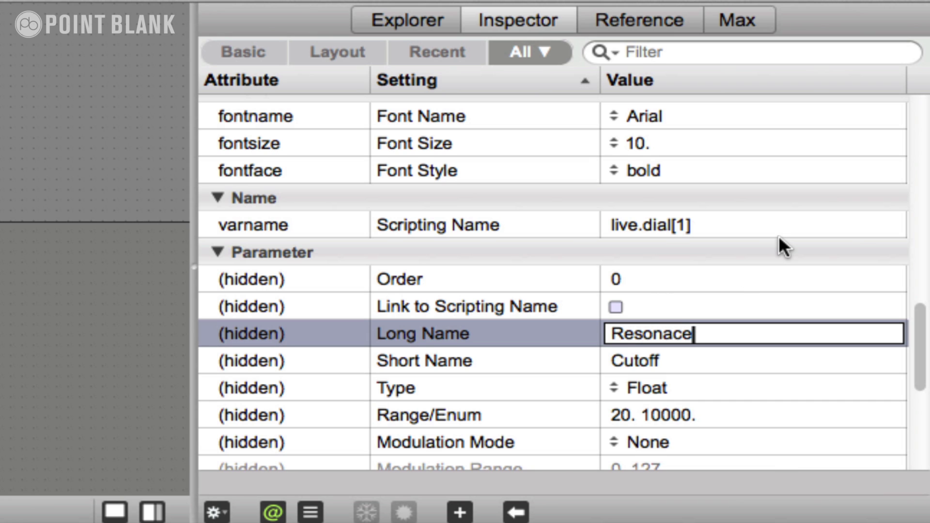
{"action": "key", "text": "BackSpace"}
{"action": "key", "text": "BackSpace"}
{"action": "type", "text": "nce"}
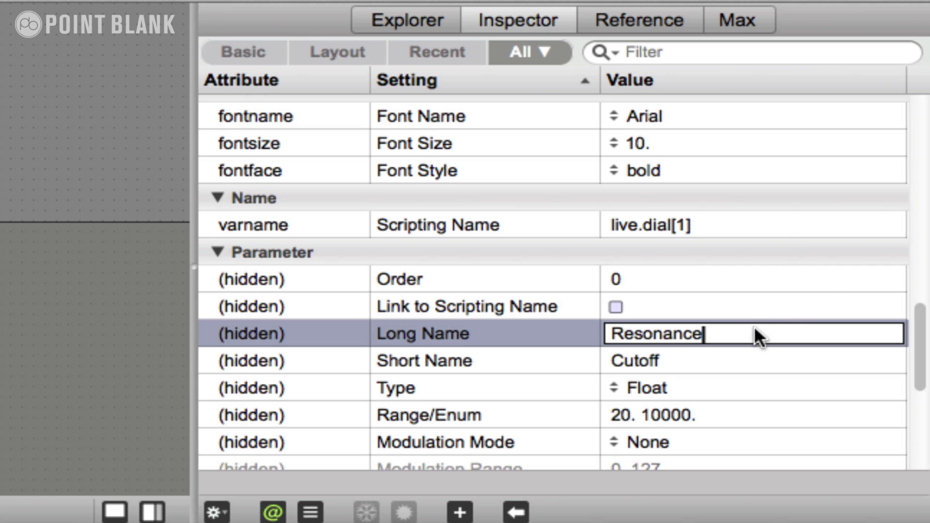
{"action": "left_click_drag", "start_coordinate": [755, 327], "coordinate": [656, 330]}
Set the Short Name to Res and begin retyping the range starting at 0
{"action": "left_click", "coordinate": [638, 359]}
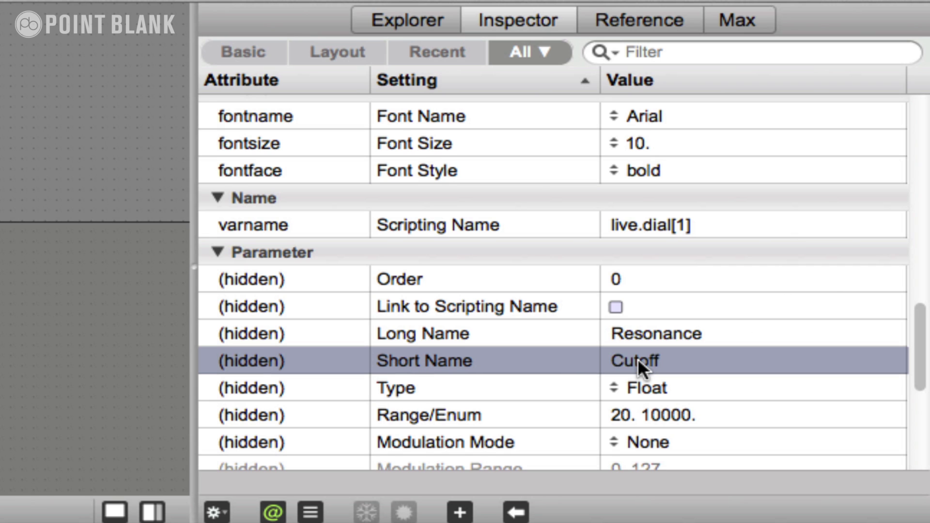
{"action": "type", "text": "Res"}
{"action": "key", "text": "Return"}
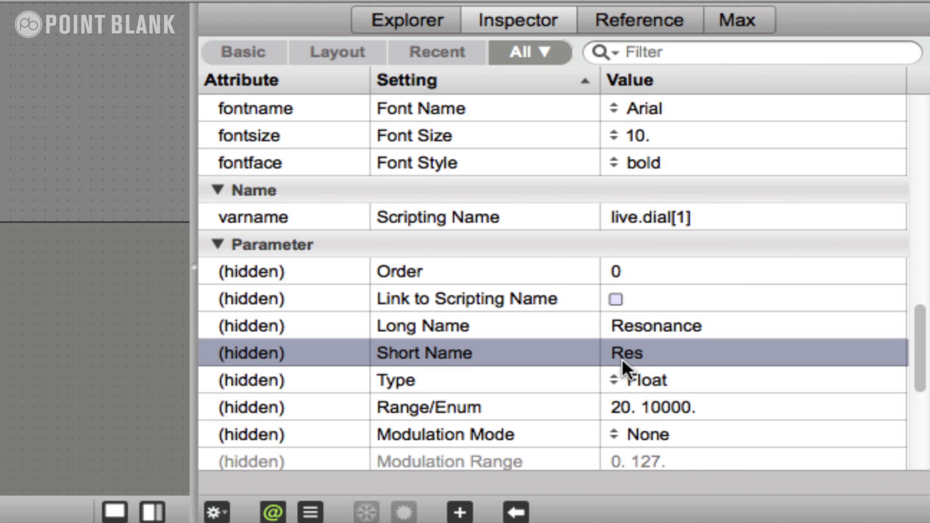
{"action": "scroll", "coordinate": [624, 360], "scroll_direction": "down", "scroll_amount": 3}
{"action": "left_click", "coordinate": [628, 337]}
{"action": "left_click", "coordinate": [628, 335]}
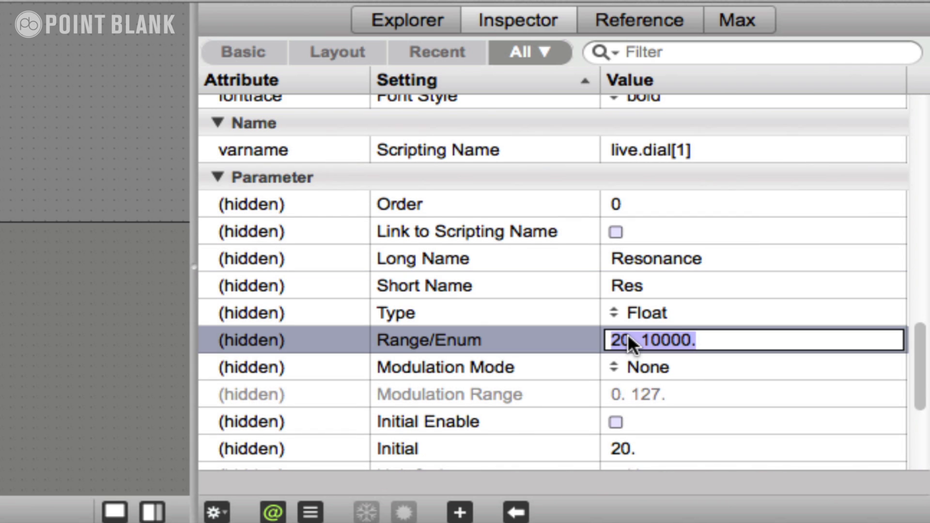
{"action": "type", "text": "0."}
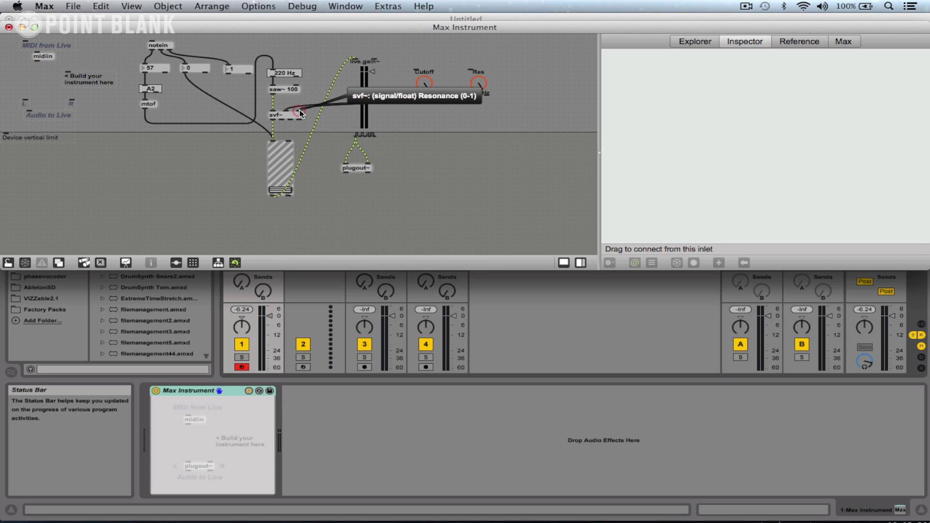
Connect Res to svf~'s resonance inlet, switch its unit style to Float, and lock the patch
{"action": "left_click_drag", "start_coordinate": [298, 114], "coordinate": [471, 96]}
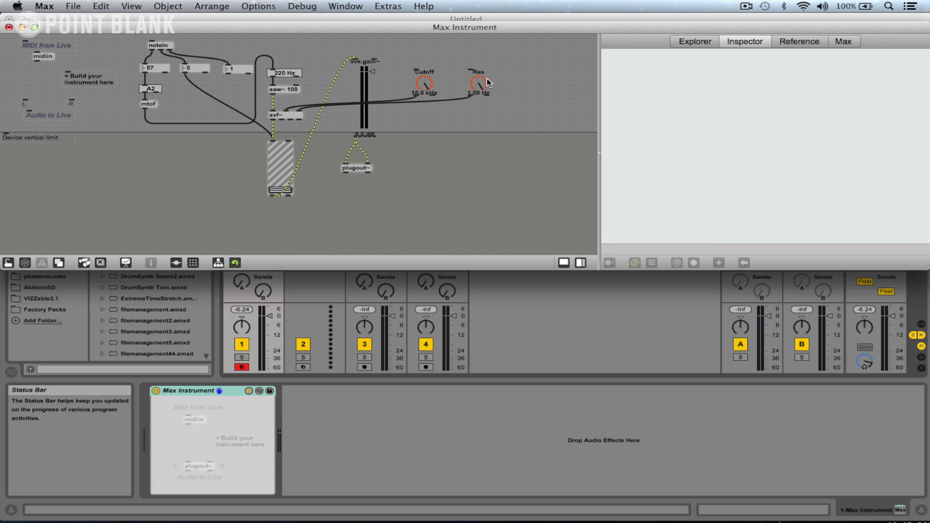
{"action": "left_click", "coordinate": [479, 84]}
{"action": "scroll", "coordinate": [825, 173], "scroll_direction": "down", "scroll_amount": 10}
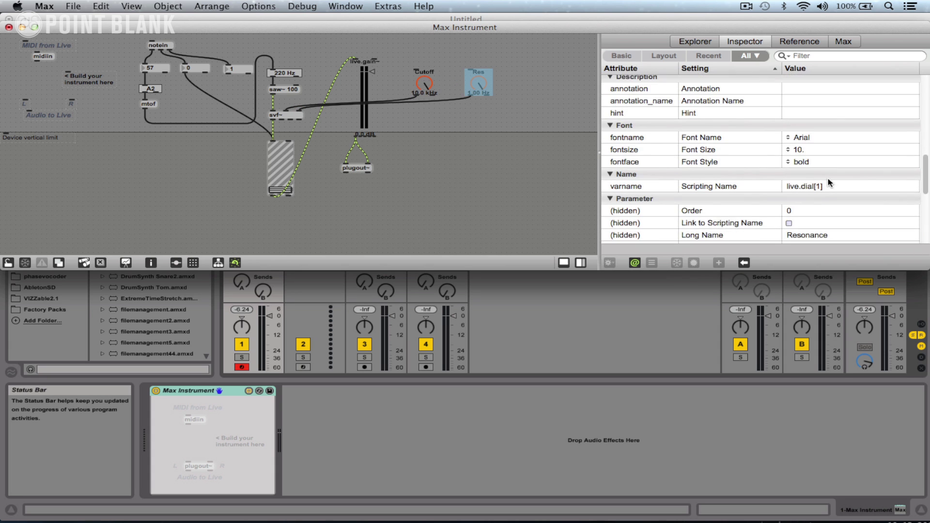
{"action": "scroll", "coordinate": [831, 188], "scroll_direction": "down", "scroll_amount": 4}
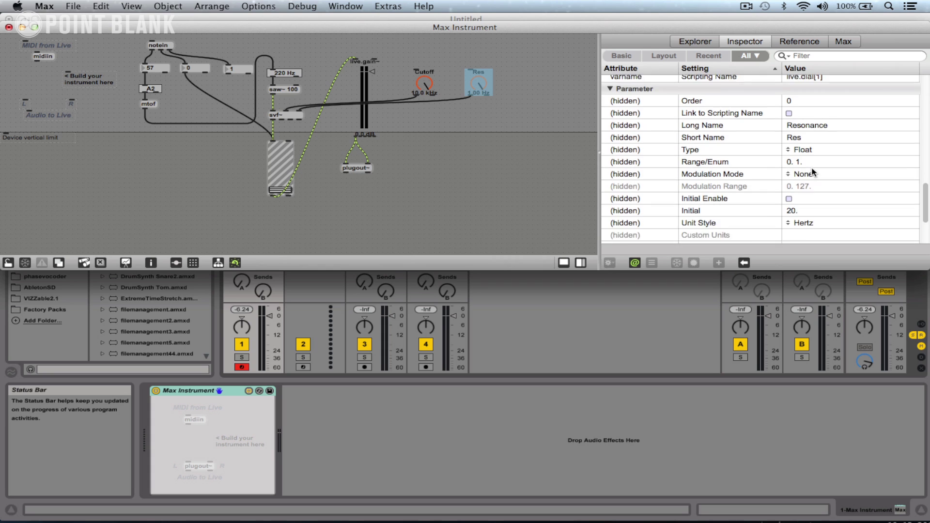
{"action": "scroll", "coordinate": [807, 155], "scroll_direction": "down", "scroll_amount": 2}
{"action": "scroll", "coordinate": [808, 165], "scroll_direction": "down", "scroll_amount": 2}
{"action": "left_click", "coordinate": [810, 177]}
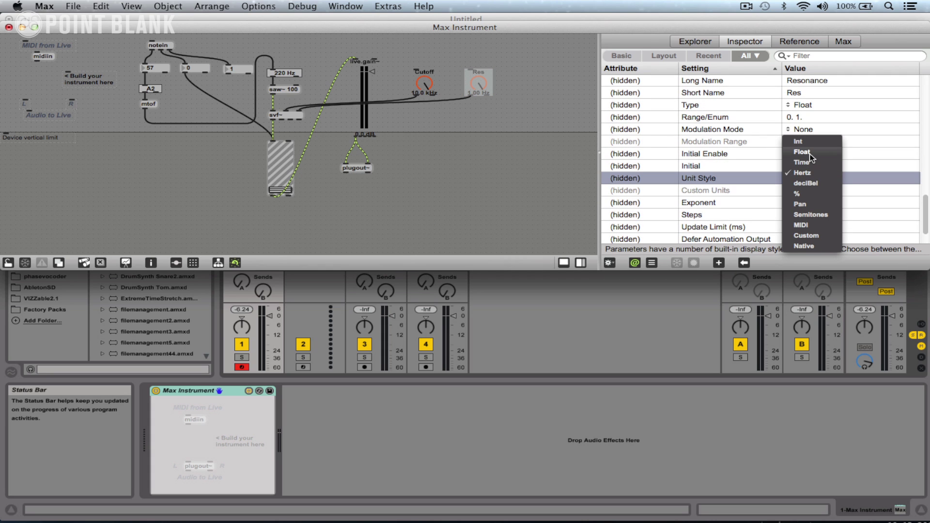
{"action": "left_click", "coordinate": [810, 155]}
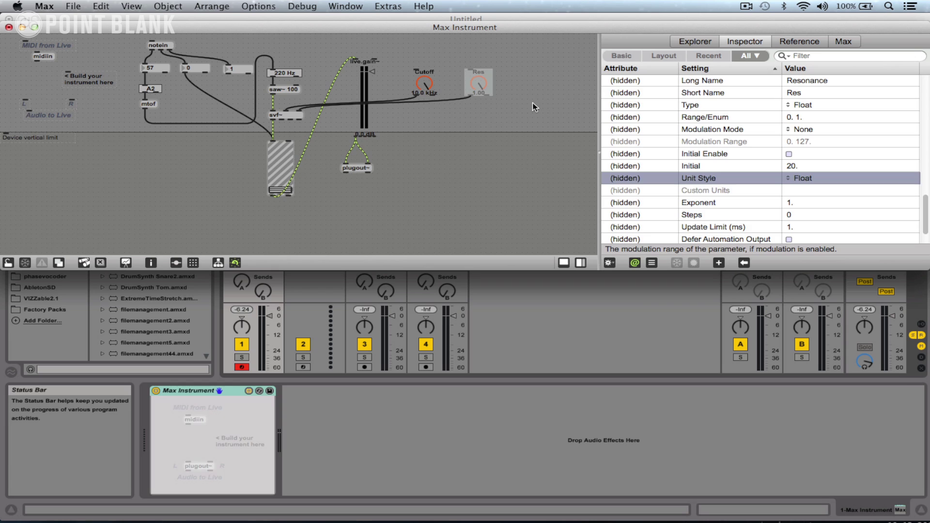
{"action": "left_click", "coordinate": [497, 84], "text": "super"}
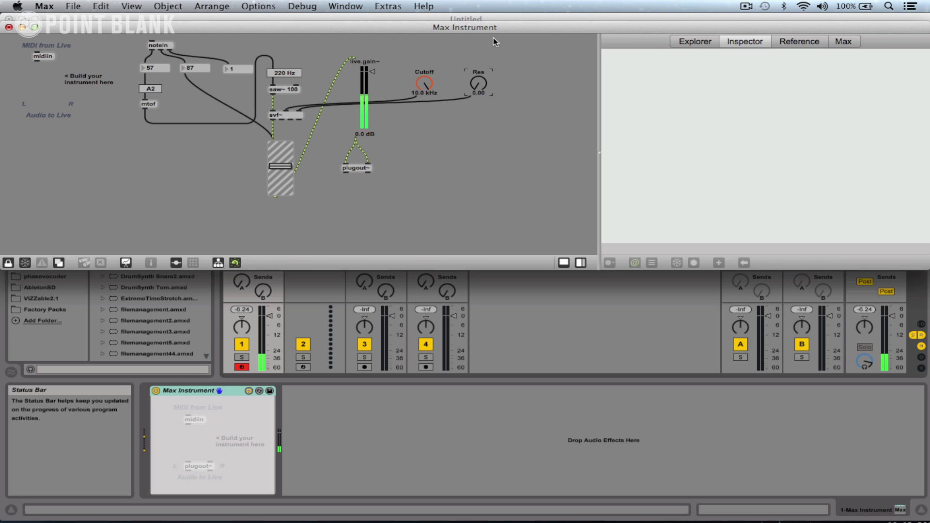
Sweep Cutoff down to about 3.63 kHz and raise Res to 0.67
{"action": "left_click_drag", "start_coordinate": [436, 86], "coordinate": [452, 141]}
{"action": "left_click_drag", "start_coordinate": [474, 84], "coordinate": [483, 38]}
{"action": "mouse_move", "coordinate": [426, 79]}
{"action": "left_mouse_down"}
{"action": "mouse_move", "coordinate": [435, 94]}
{"action": "mouse_move", "coordinate": [439, 77]}
{"action": "left_mouse_up"}
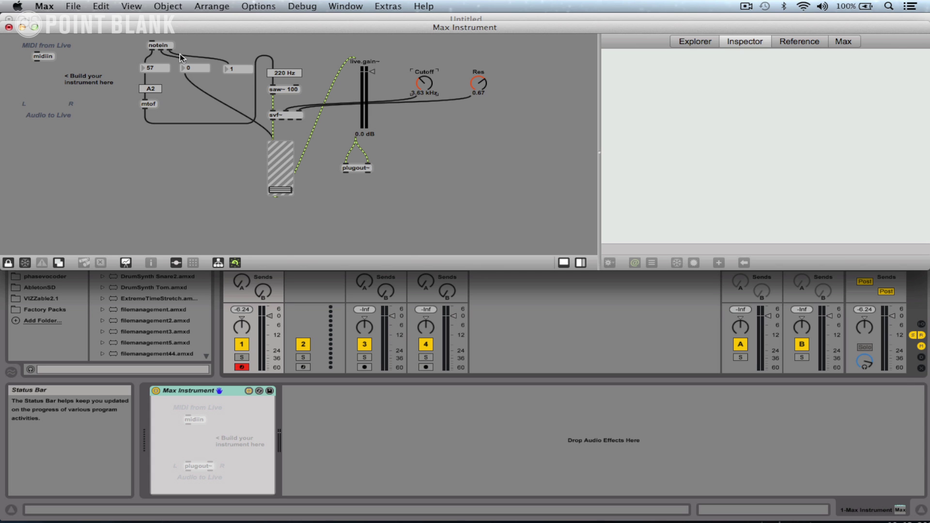
Save the device, replacing 'Untitled Device' with the name PBSynth
{"action": "key", "text": "super+s"}
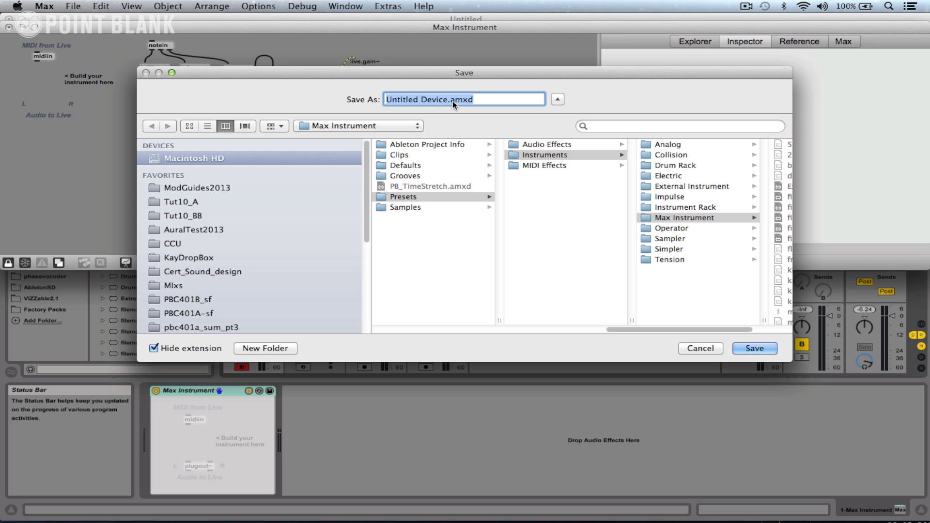
{"action": "left_click_drag", "start_coordinate": [448, 99], "coordinate": [367, 95]}
{"action": "type", "text": "PB"}
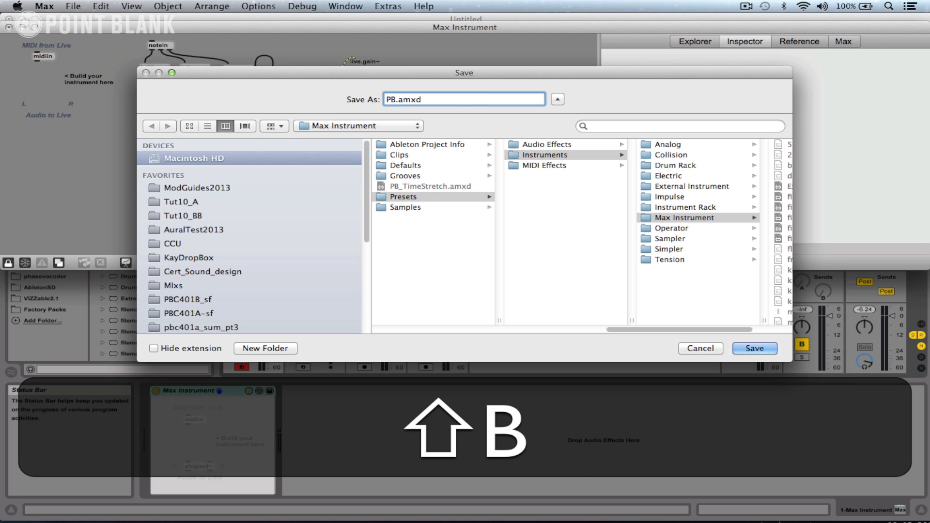
{"action": "type", "text": "Synth"}
{"action": "key", "text": "Return"}
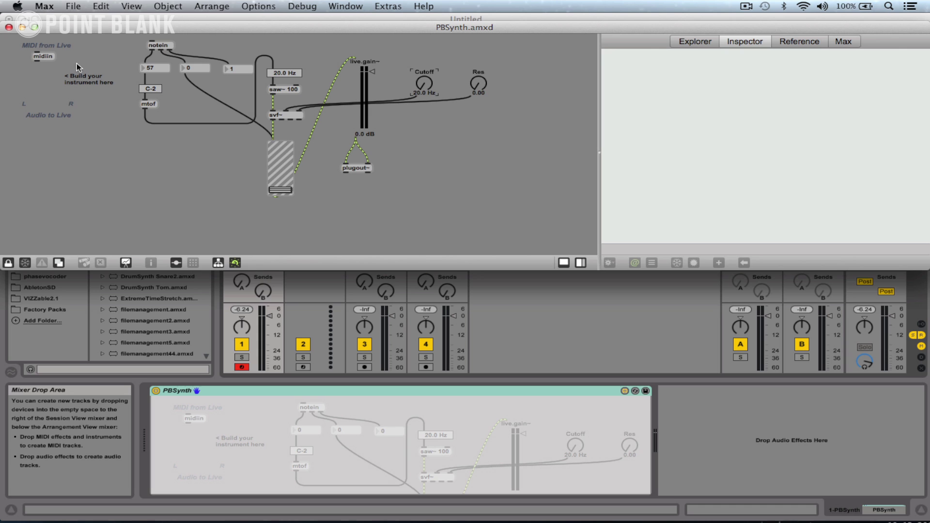
Close the Max device editor and bring Live forward in Arrangement view
{"action": "left_click", "coordinate": [8, 27]}
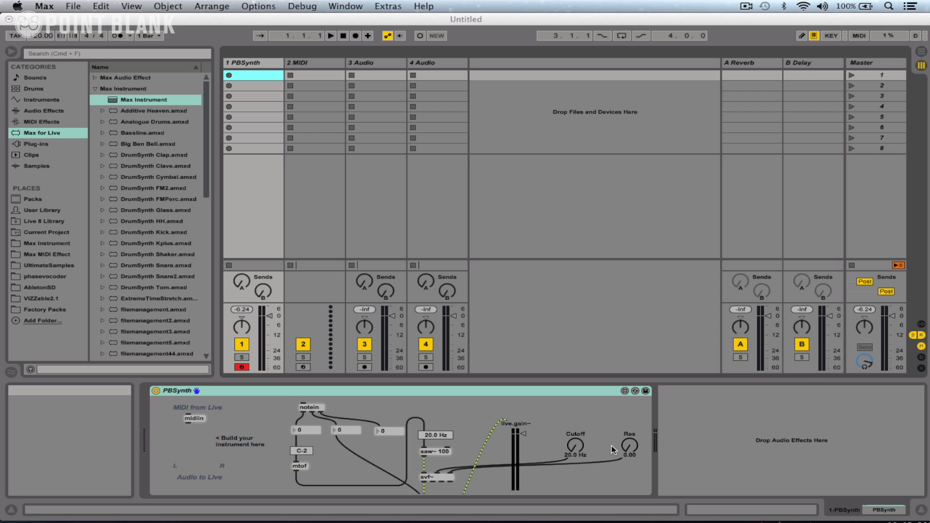
{"action": "left_click", "coordinate": [243, 19]}
{"action": "key", "text": "Tab"}
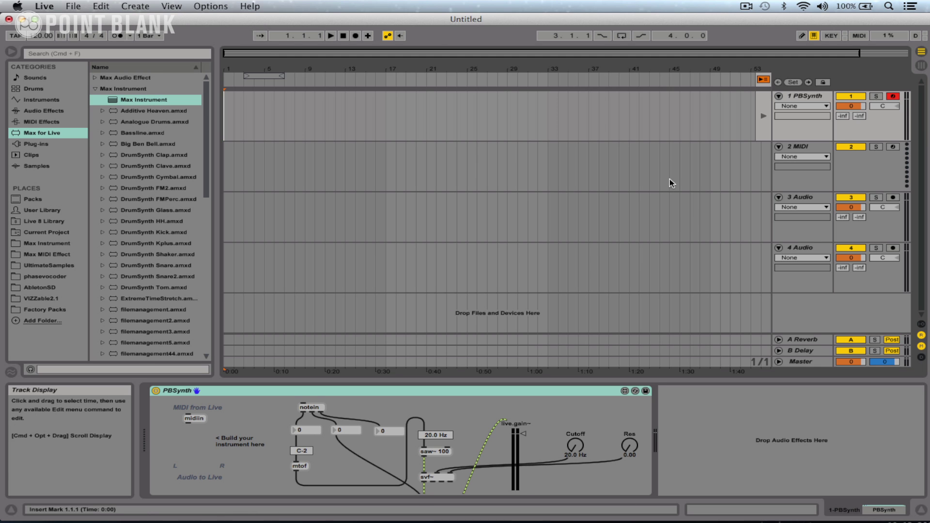
Set track 1's automation to PBSynth > Cutoff, then return to Session view
{"action": "left_click", "coordinate": [790, 105]}
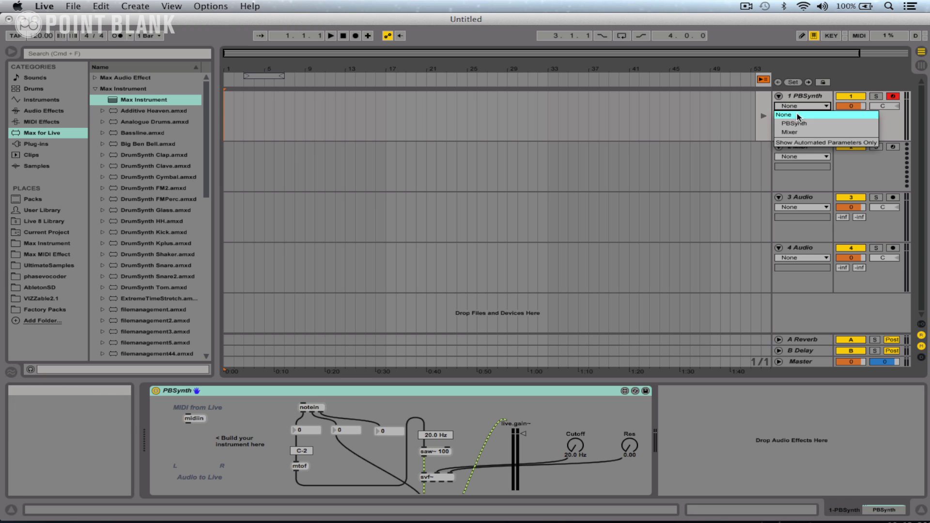
{"action": "left_click", "coordinate": [801, 124]}
{"action": "left_click", "coordinate": [801, 115]}
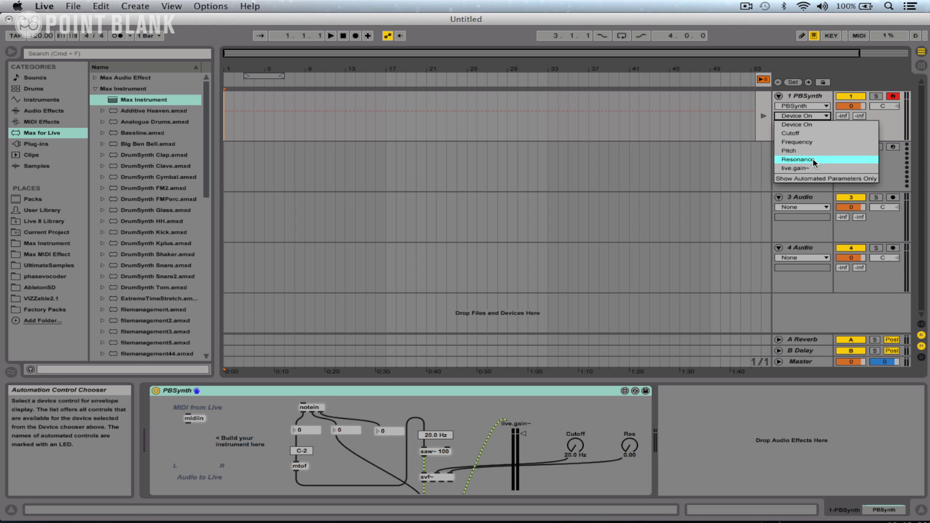
{"action": "left_click", "coordinate": [790, 167]}
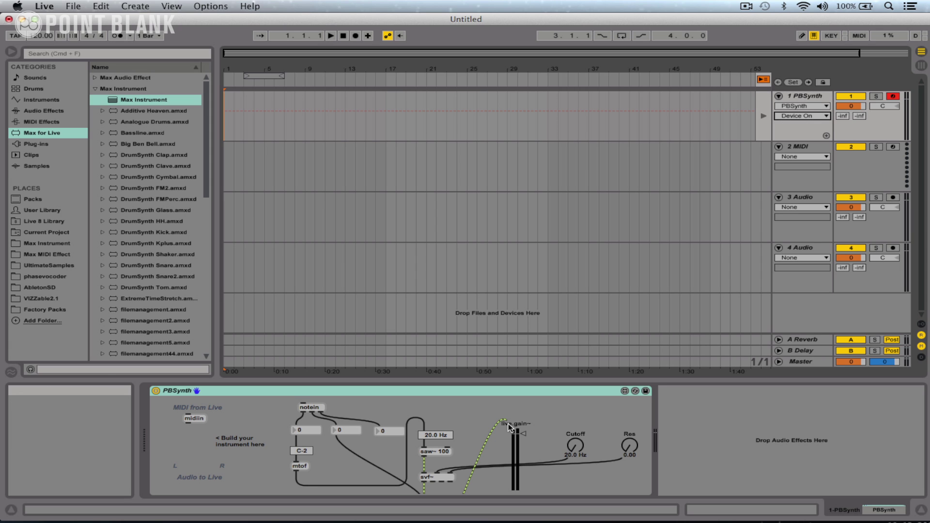
{"action": "left_click", "coordinate": [803, 119]}
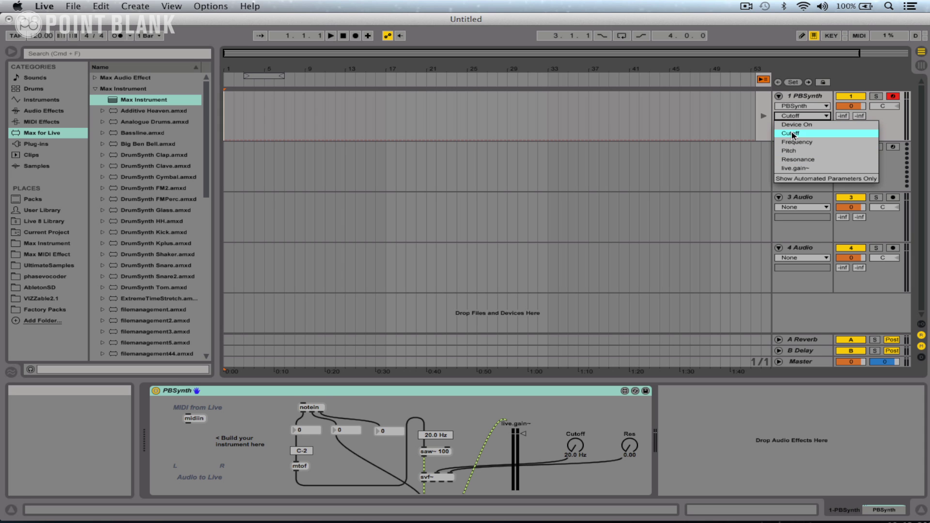
{"action": "left_click", "coordinate": [478, 400]}
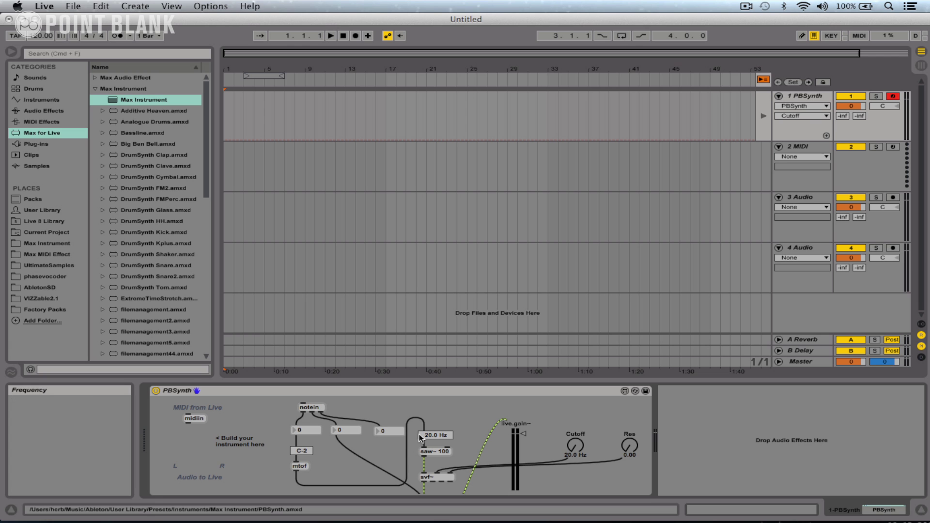
{"action": "key", "text": "Tab"}
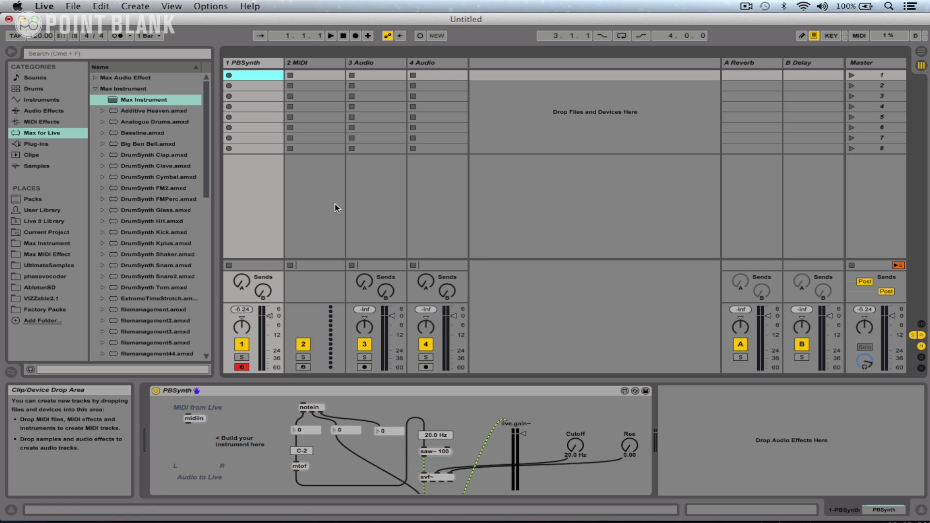
Open PBSynth in Max and bring up a larger inspector for the live.gain~ fader
{"action": "left_click", "coordinate": [626, 391]}
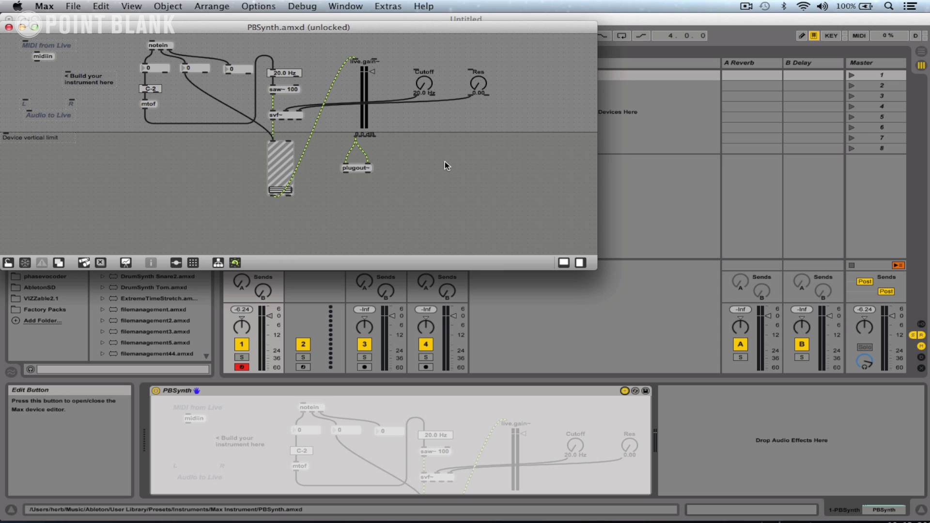
{"action": "left_click", "coordinate": [363, 83]}
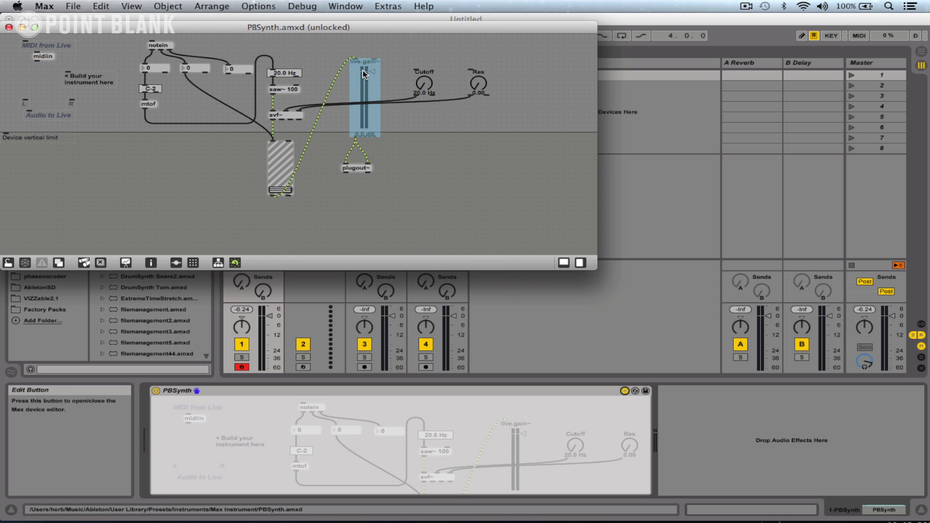
{"action": "right_click", "coordinate": [365, 73]}
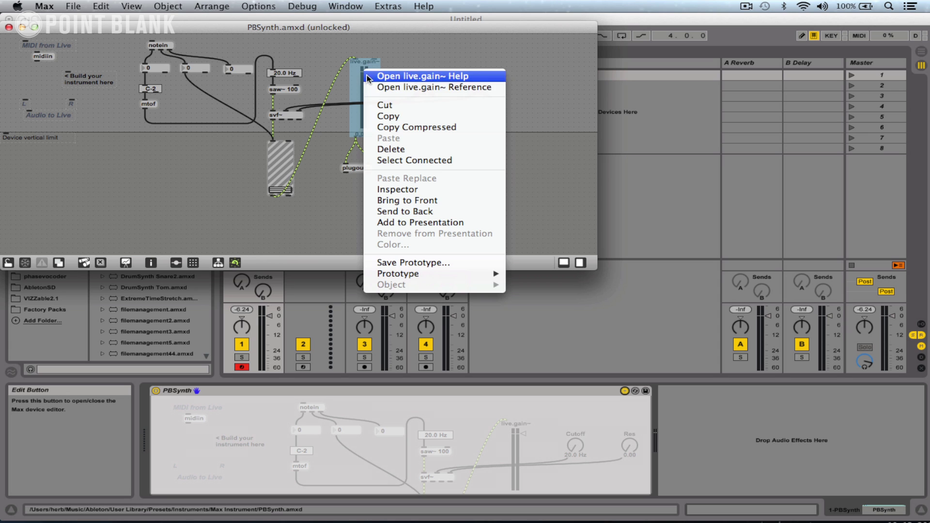
{"action": "left_click", "coordinate": [397, 190]}
{"action": "left_click_drag", "start_coordinate": [647, 14], "coordinate": [467, 19]}
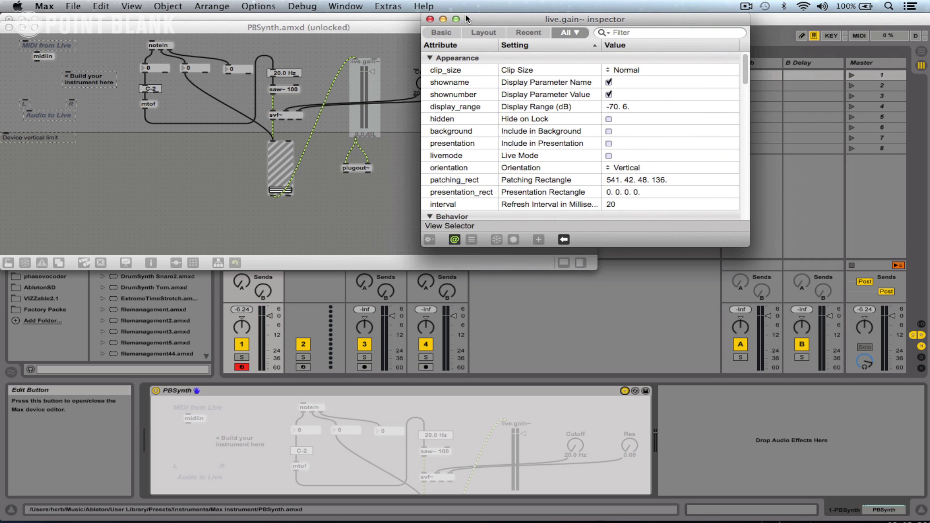
{"action": "left_click_drag", "start_coordinate": [748, 246], "coordinate": [767, 382]}
{"action": "scroll", "coordinate": [655, 167], "scroll_direction": "down", "scroll_amount": 5}
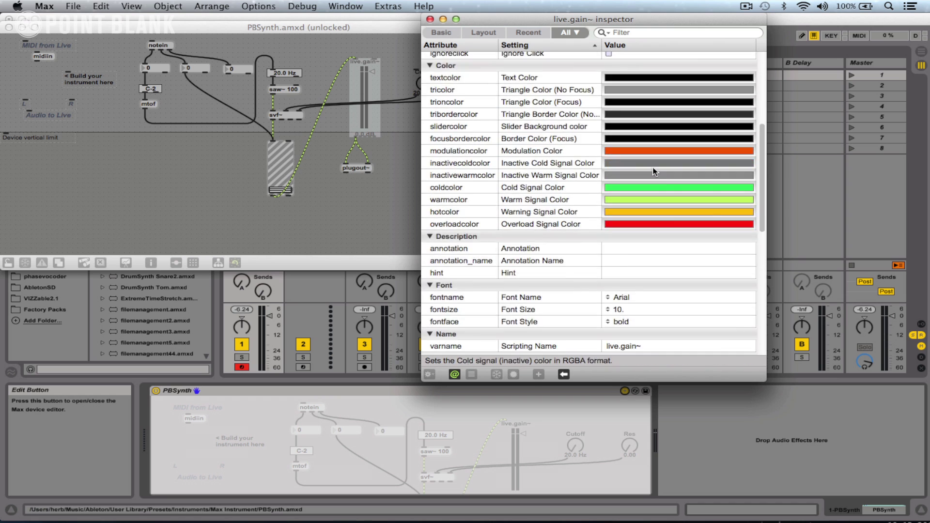
{"action": "scroll", "coordinate": [647, 189], "scroll_direction": "down", "scroll_amount": 6}
Set both the Long Name and Short Name of live.gain~ to 'Output'
{"action": "left_click", "coordinate": [628, 243]}
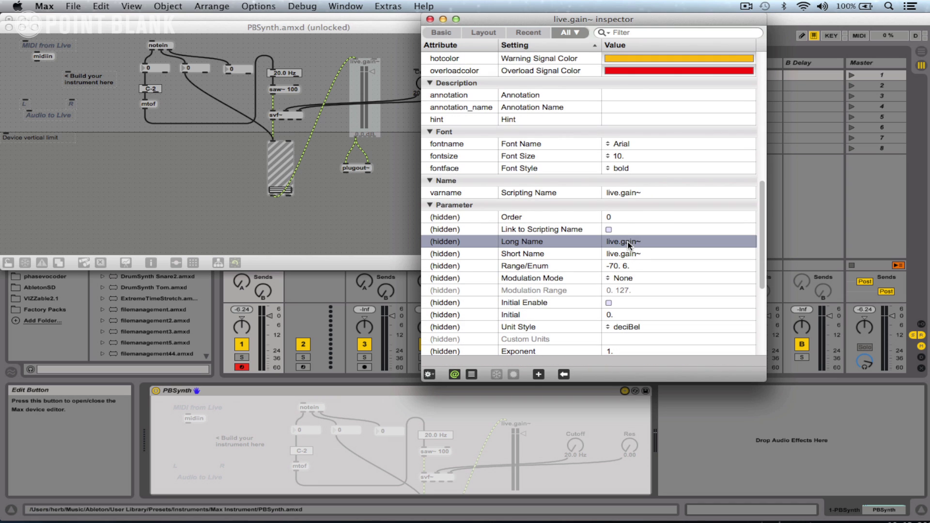
{"action": "left_click", "coordinate": [628, 243]}
{"action": "type", "text": "Outpu"}
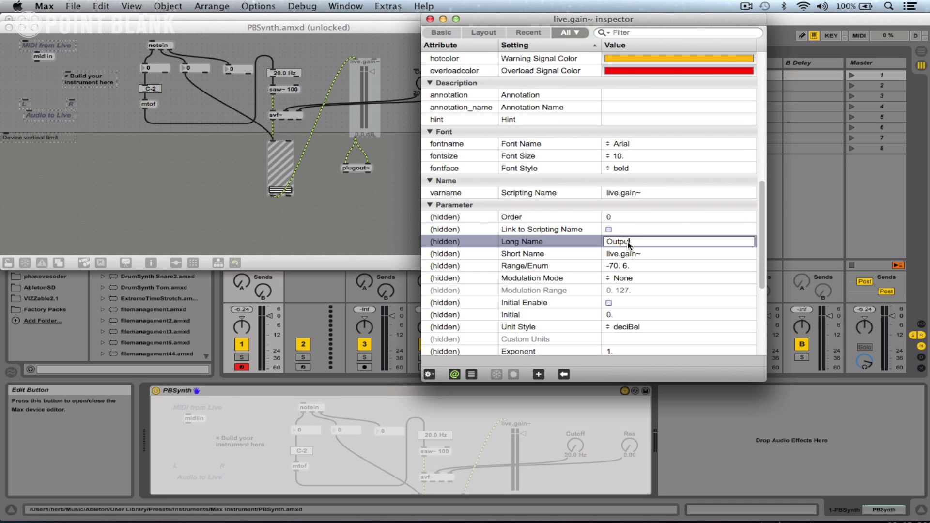
{"action": "type", "text": "t"}
{"action": "left_click_drag", "start_coordinate": [635, 244], "coordinate": [603, 244]}
{"action": "key", "text": "ctrl+c"}
{"action": "left_click", "coordinate": [623, 254]}
{"action": "key", "text": "ctrl+v"}
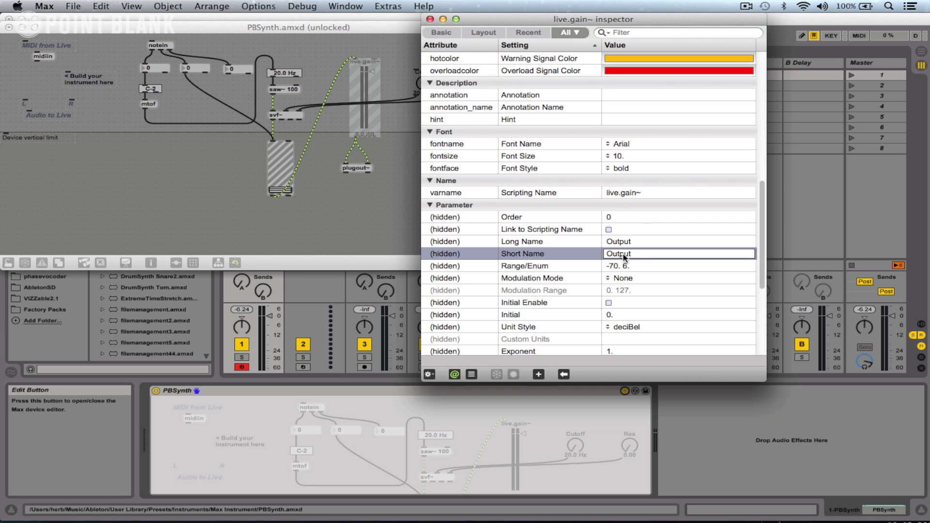
{"action": "key", "text": "Return"}
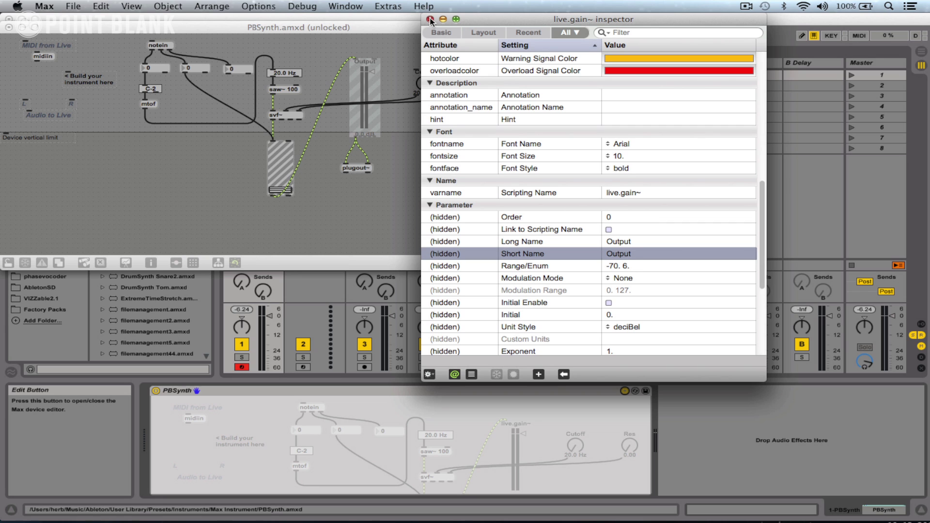
Set the 20.0 Hz Frequency number box's Parameter Visibility to Hidden
{"action": "left_click", "coordinate": [278, 74]}
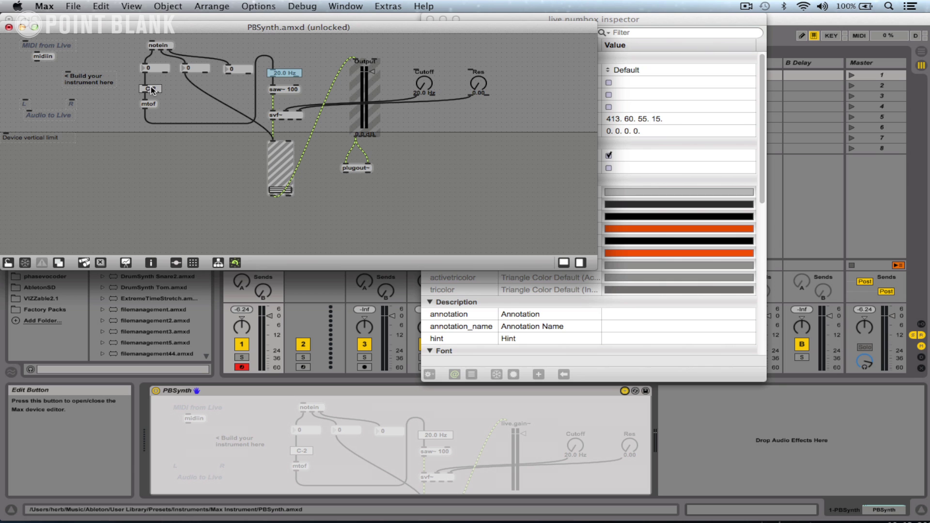
{"action": "scroll", "coordinate": [676, 128], "scroll_direction": "down", "scroll_amount": 1}
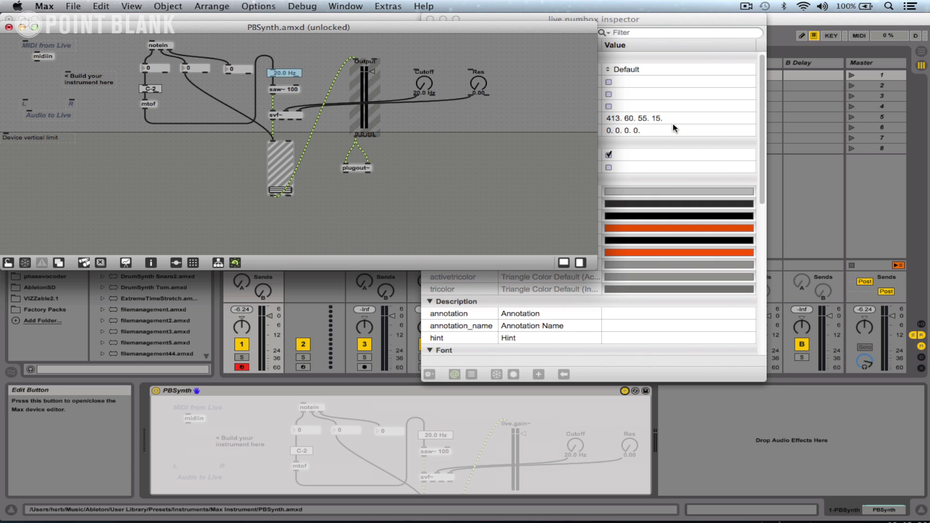
{"action": "left_click", "coordinate": [685, 29]}
{"action": "scroll", "coordinate": [684, 228], "scroll_direction": "down", "scroll_amount": 10}
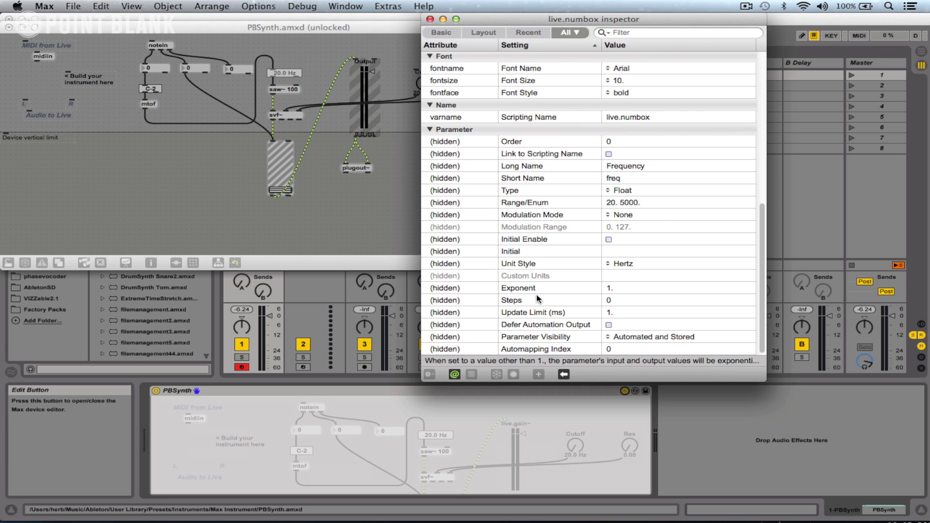
{"action": "left_click", "coordinate": [624, 337]}
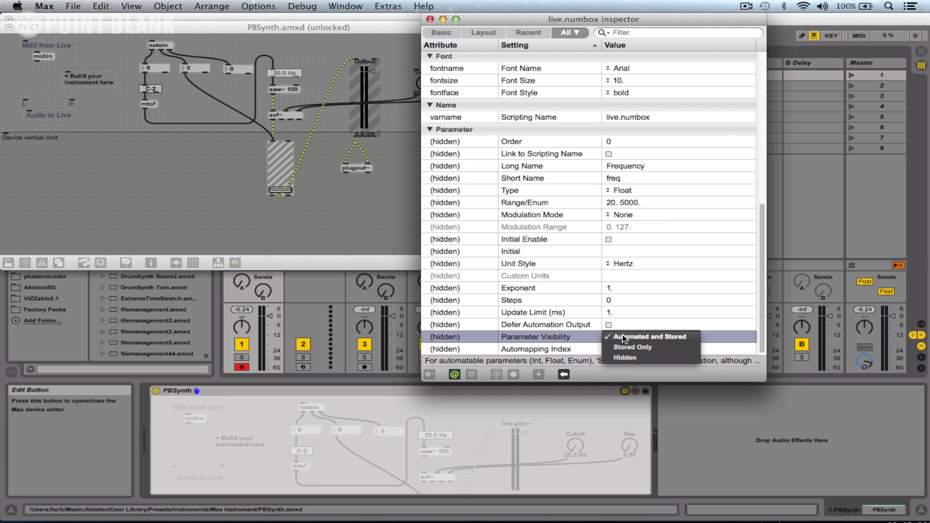
{"action": "left_click", "coordinate": [639, 356]}
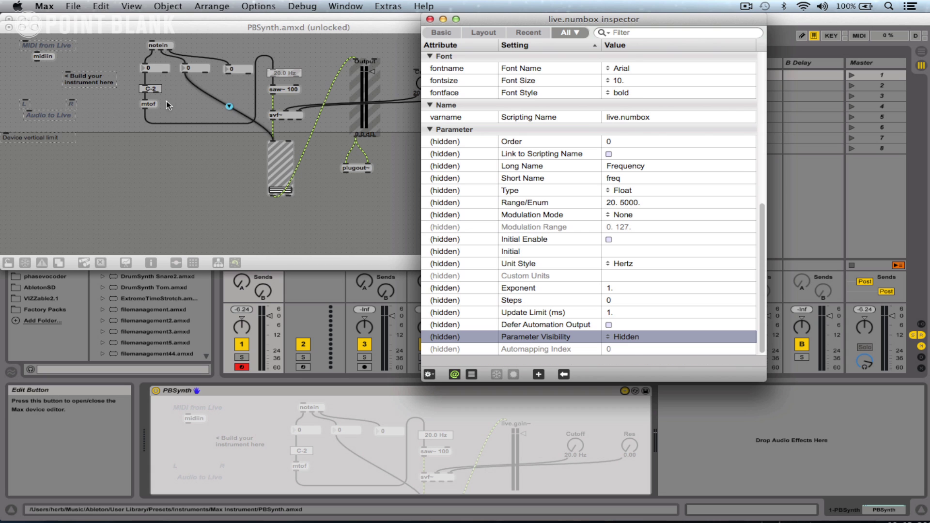
Set the C-2 Pitch number box's Parameter Visibility to Hidden and close the inspector
{"action": "left_click", "coordinate": [145, 89]}
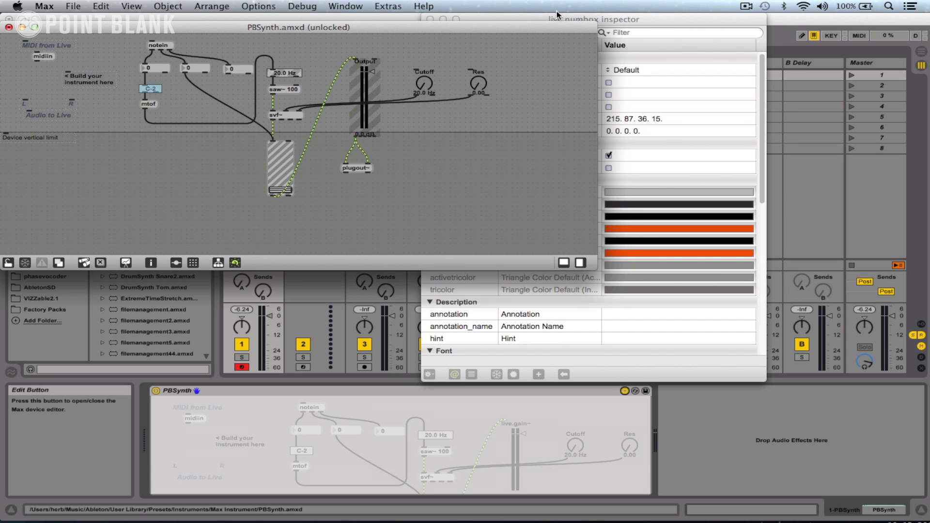
{"action": "left_click", "coordinate": [632, 16]}
{"action": "left_click_drag", "start_coordinate": [763, 144], "coordinate": [760, 294]}
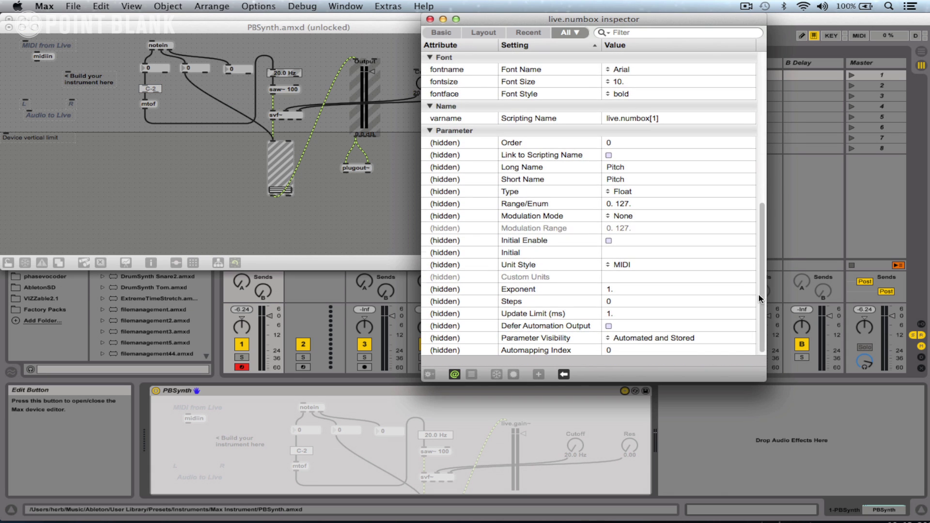
{"action": "left_click", "coordinate": [645, 338]}
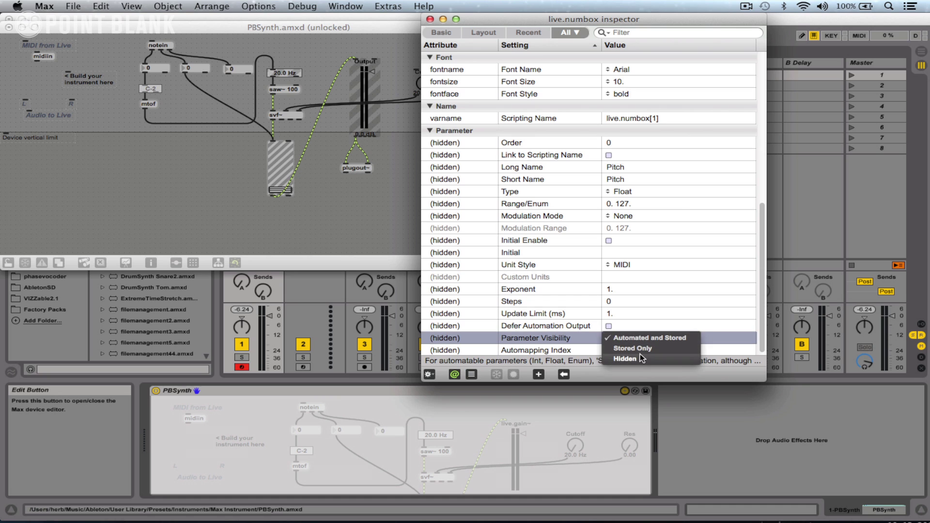
{"action": "left_click", "coordinate": [639, 358]}
{"action": "left_click", "coordinate": [430, 19]}
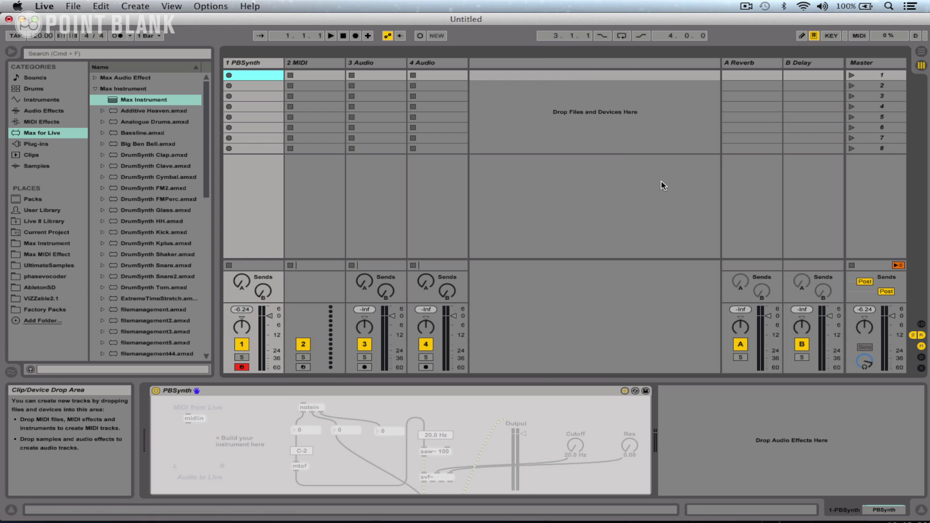
In Arrangement view, check that only Device On, Cutoff, Output and Resonance are automatable, then return to Max
{"action": "key", "text": "Tab"}
{"action": "left_click", "coordinate": [791, 117]}
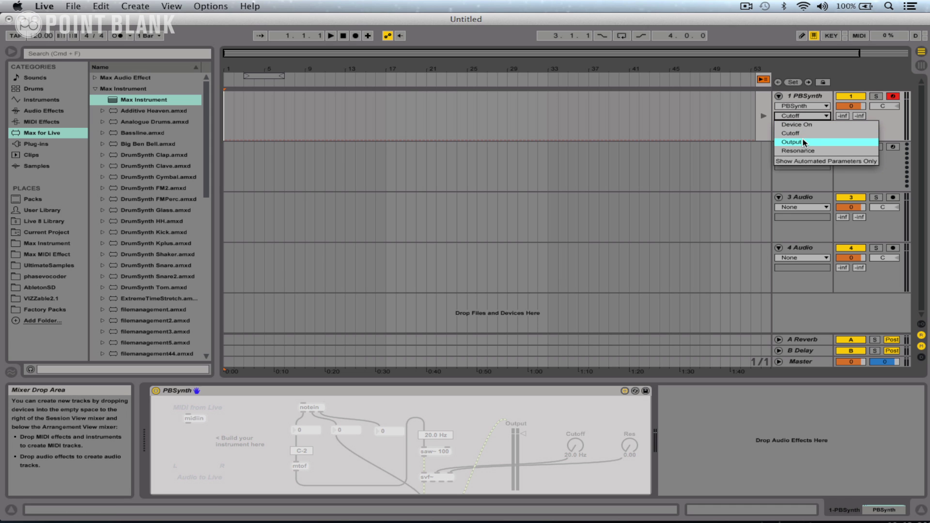
{"action": "left_click", "coordinate": [667, 135]}
{"action": "mouse_move", "coordinate": [601, 520]}
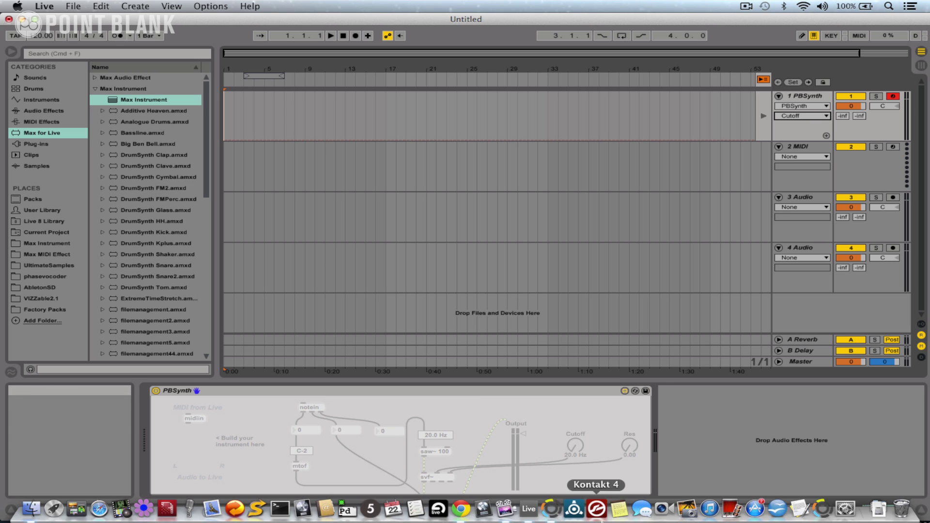
{"action": "left_click", "coordinate": [551, 509]}
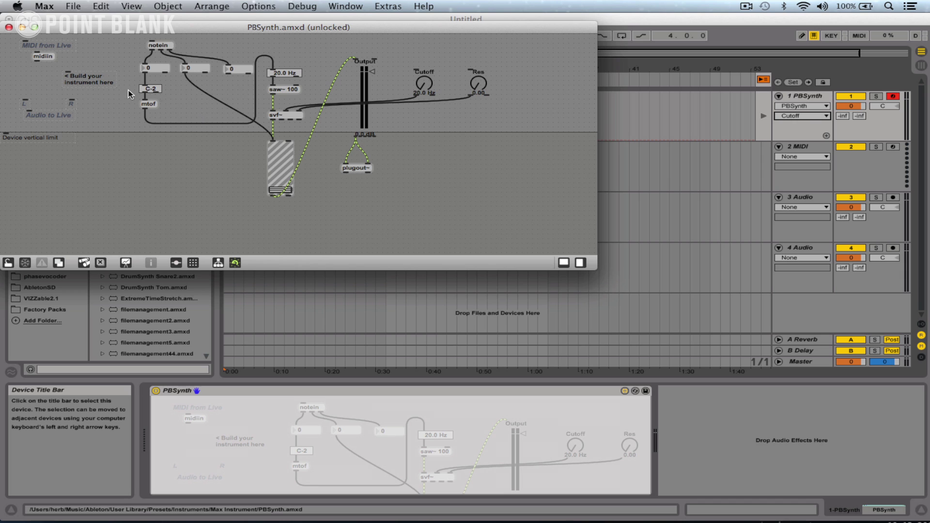
Delete the leftover comments and placeholder objects and shift the synth objects down-left
{"action": "left_click_drag", "start_coordinate": [7, 39], "coordinate": [86, 146]}
{"action": "key", "text": "BackSpace"}
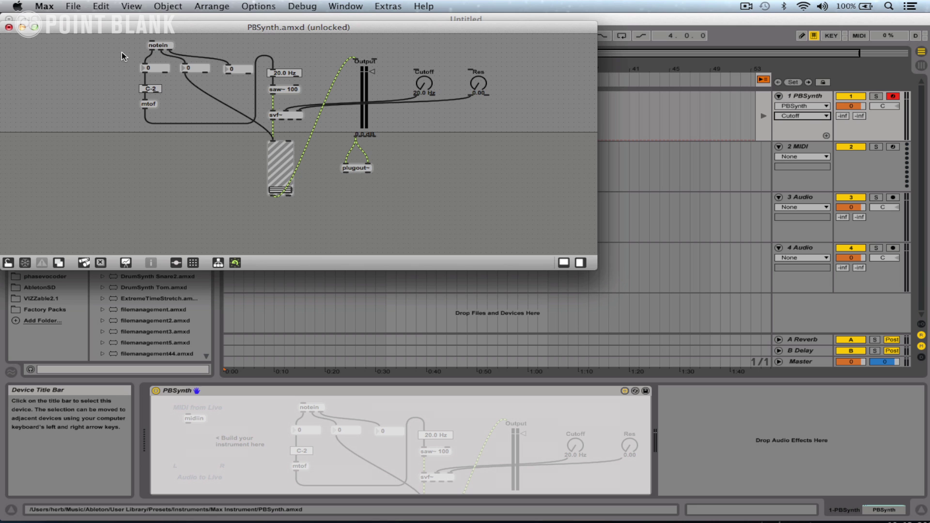
{"action": "left_click_drag", "start_coordinate": [127, 46], "coordinate": [182, 272]}
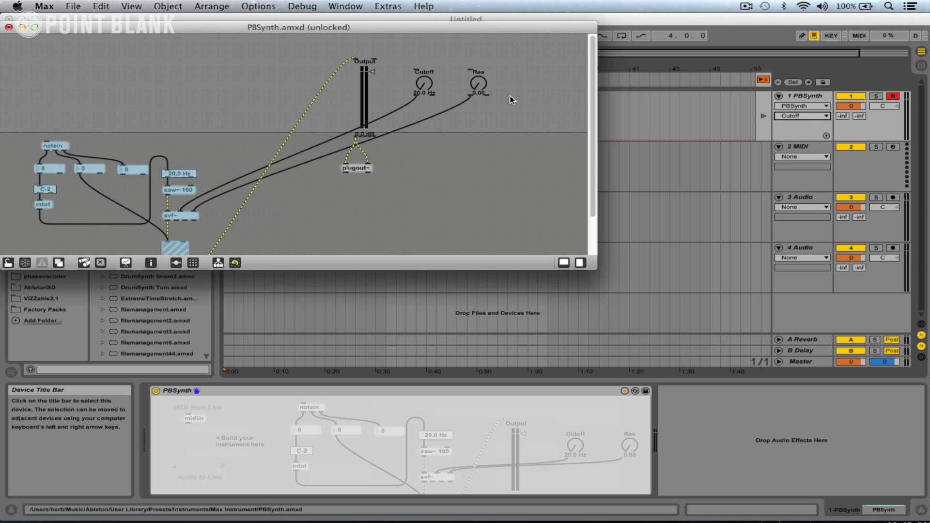
{"action": "left_click_drag", "start_coordinate": [511, 100], "coordinate": [19, 101]}
Put Res below Cutoff, the Output meter beside the dials, and plugout~ next to the meter
{"action": "left_click", "coordinate": [40, 71]}
{"action": "left_click_drag", "start_coordinate": [359, 99], "coordinate": [61, 87]}
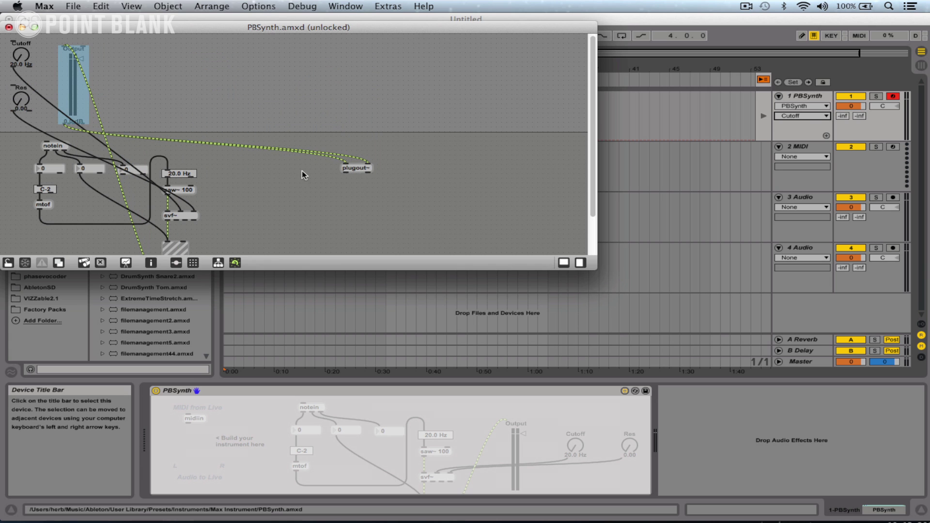
{"action": "left_click_drag", "start_coordinate": [359, 168], "coordinate": [239, 284]}
{"action": "left_click_drag", "start_coordinate": [166, 219], "coordinate": [112, 233]}
{"action": "left_click", "coordinate": [198, 183]}
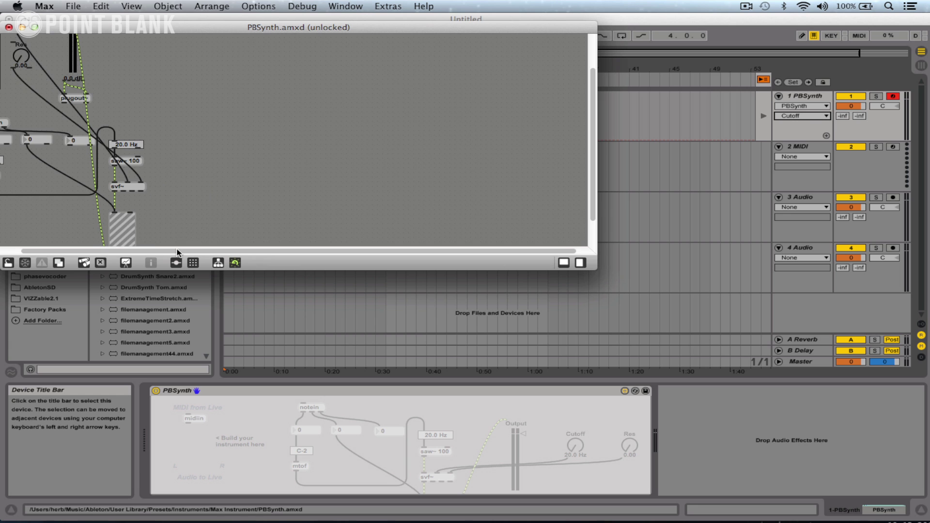
Turn on Preview and level the Output meter with the Cutoff dial
{"action": "scroll", "coordinate": [354, 141], "scroll_direction": "left", "scroll_amount": 2}
{"action": "scroll", "coordinate": [387, 135], "scroll_direction": "up", "scroll_amount": 3}
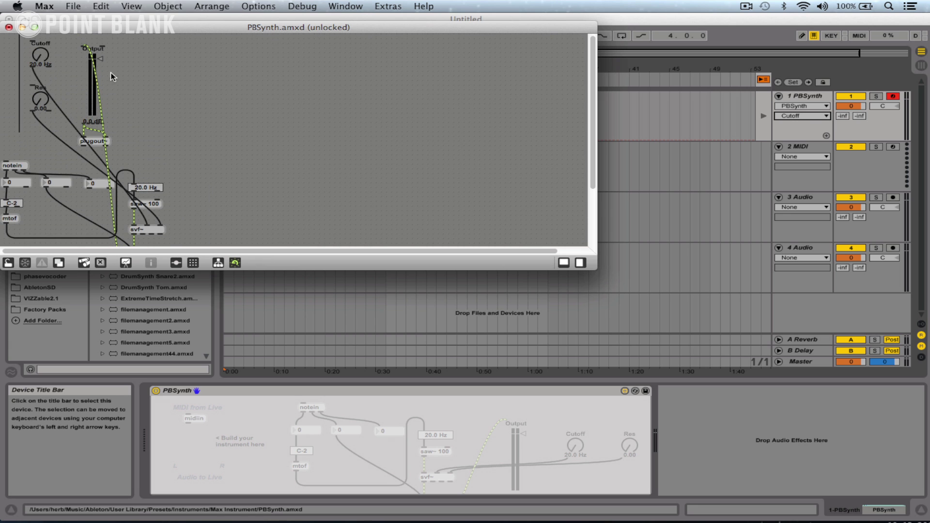
{"action": "left_click", "coordinate": [236, 263]}
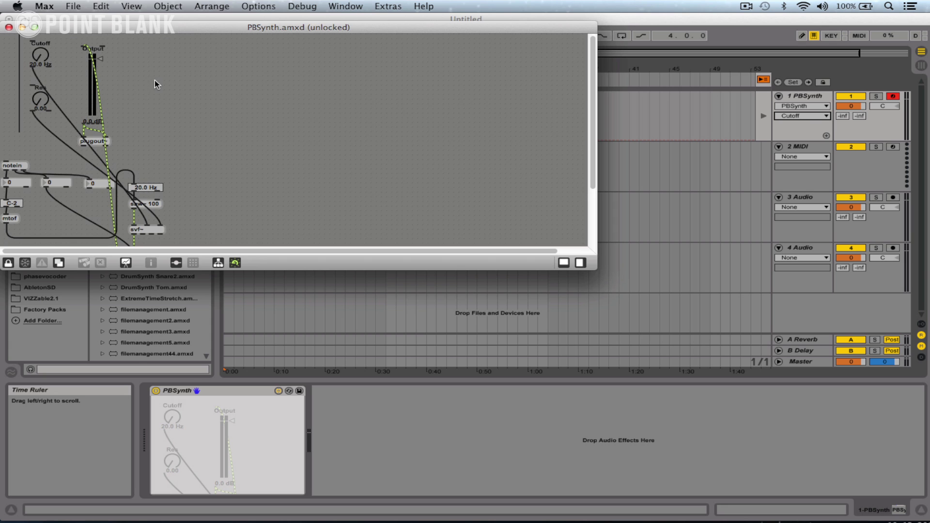
{"action": "left_click_drag", "start_coordinate": [108, 79], "coordinate": [107, 75]}
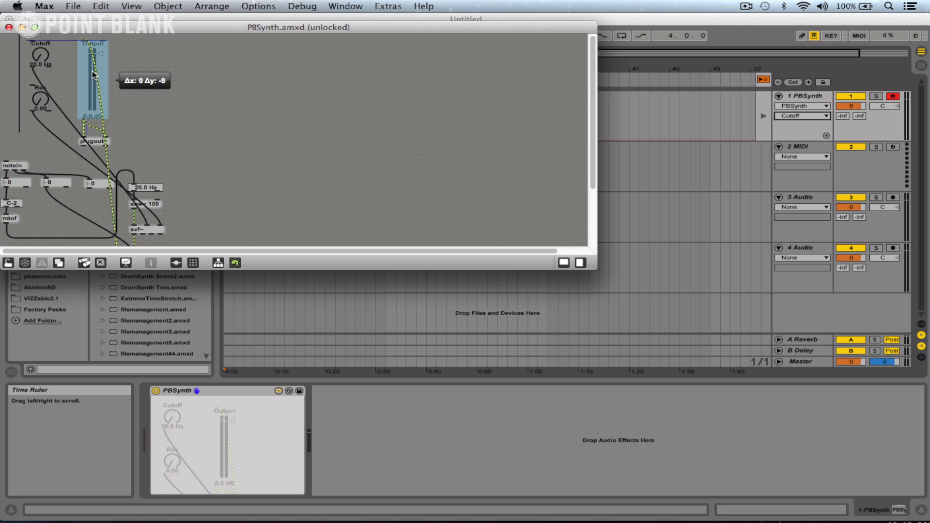
Add the Cutoff and Res dials and Output meter to the presentation and view it
{"action": "left_click_drag", "start_coordinate": [146, 47], "coordinate": [42, 109]}
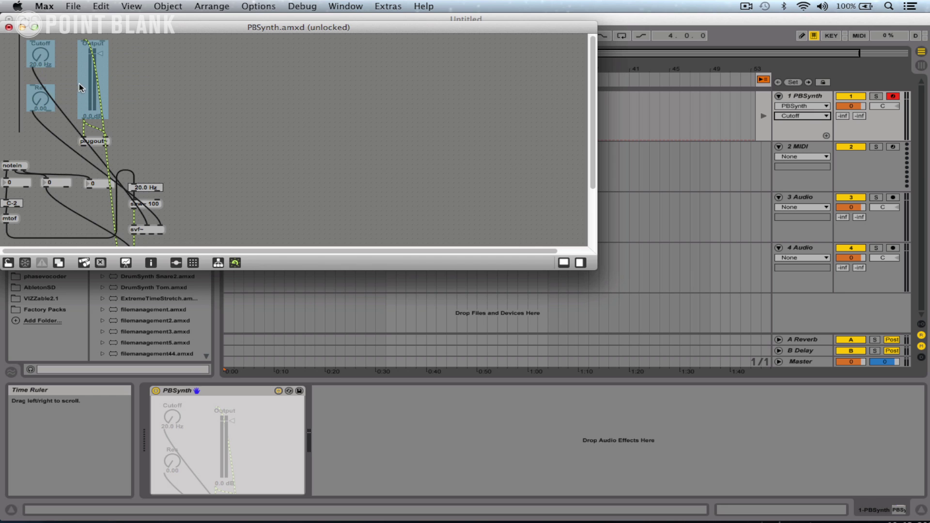
{"action": "right_click", "coordinate": [87, 80]}
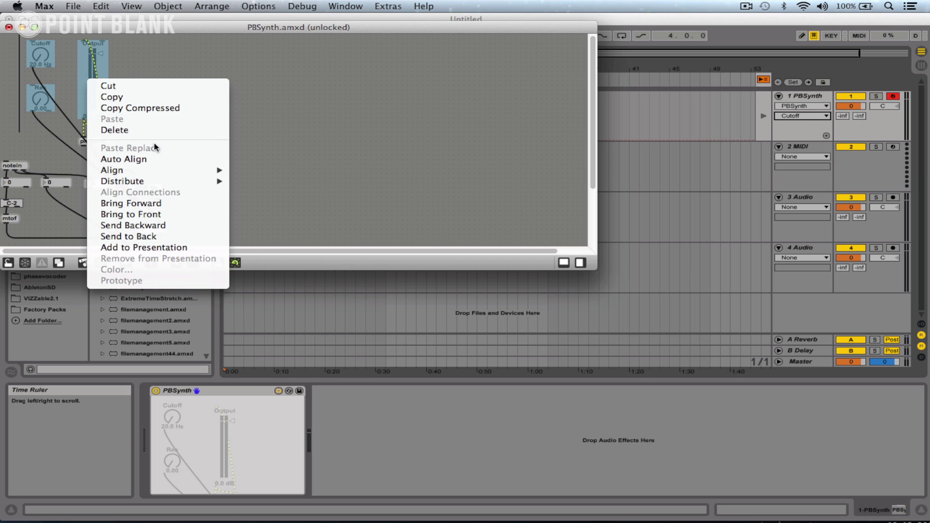
{"action": "left_click", "coordinate": [160, 248]}
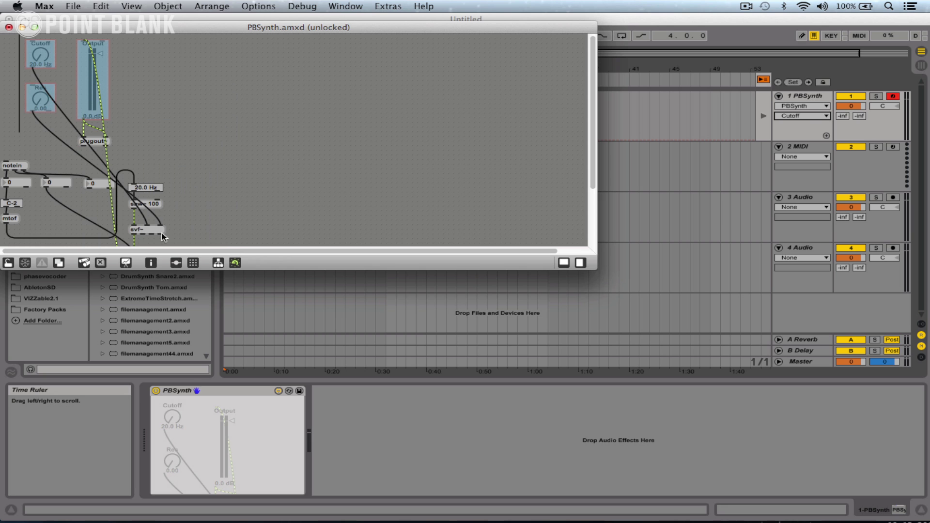
{"action": "left_click", "coordinate": [127, 263]}
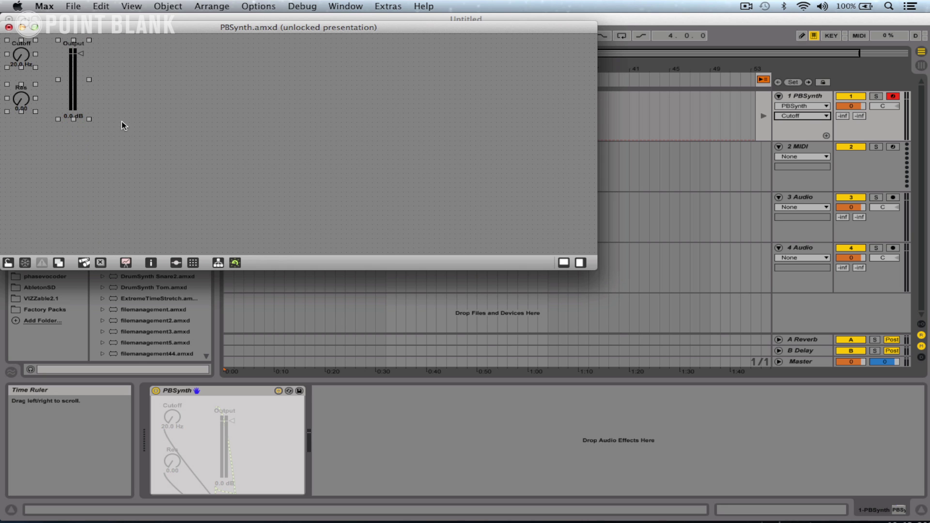
Nudge the dials and meter slightly up-left and deselect them
{"action": "left_click_drag", "start_coordinate": [86, 100], "coordinate": [77, 93]}
{"action": "left_click", "coordinate": [91, 92]}
{"action": "left_click", "coordinate": [130, 96]}
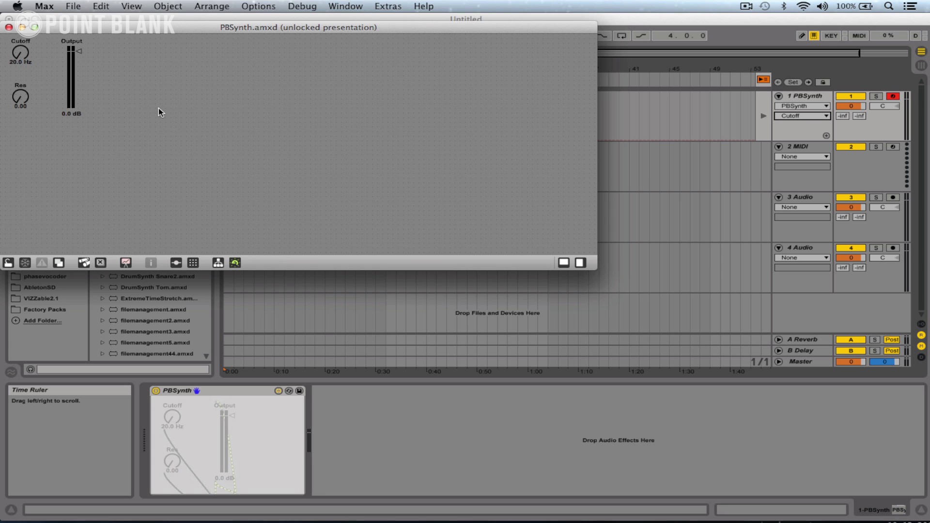
{"action": "key", "text": "super+e"}
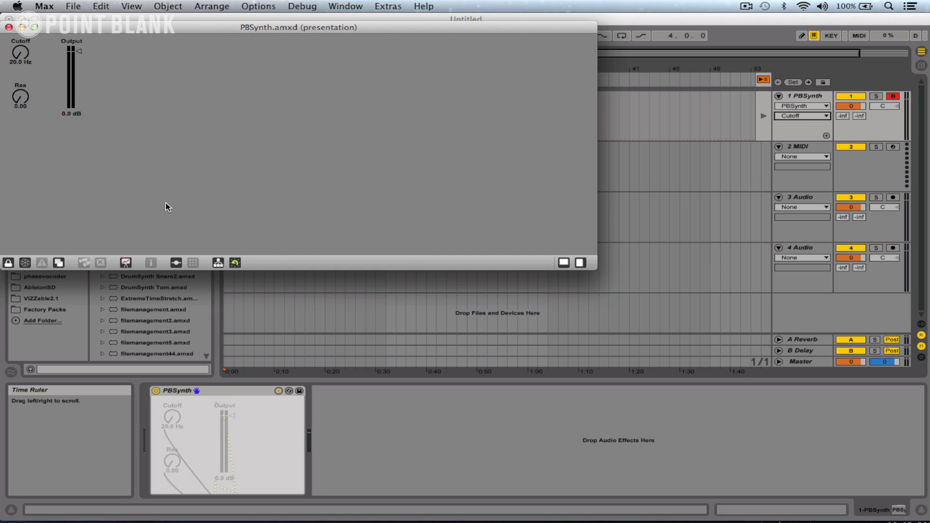
{"action": "key", "text": "super+e"}
Make the patcher open in presentation mode and save the device
{"action": "right_click", "coordinate": [145, 137]}
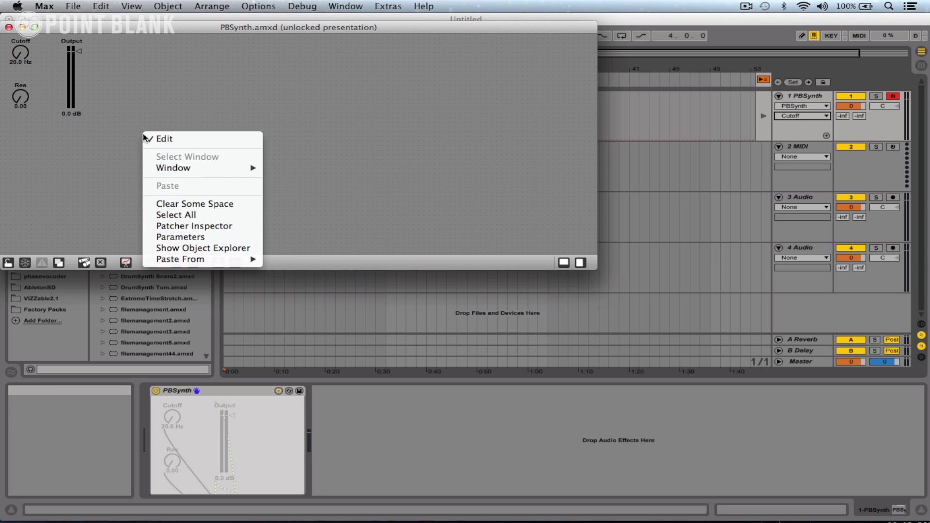
{"action": "left_click", "coordinate": [203, 226]}
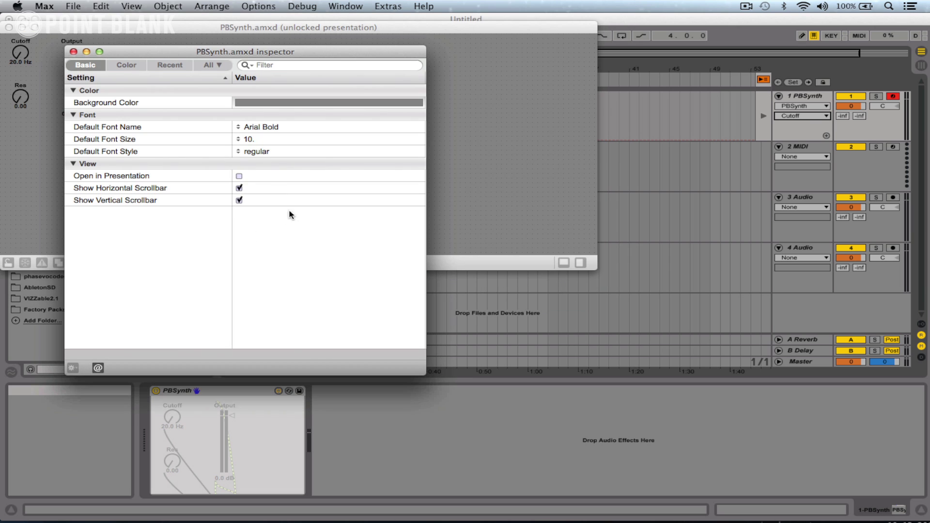
{"action": "left_click", "coordinate": [239, 176]}
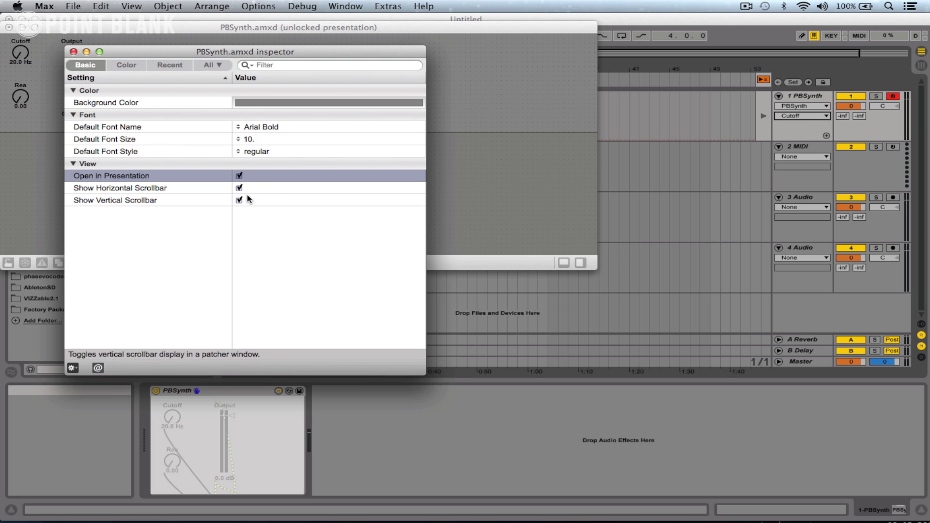
{"action": "left_click", "coordinate": [74, 52]}
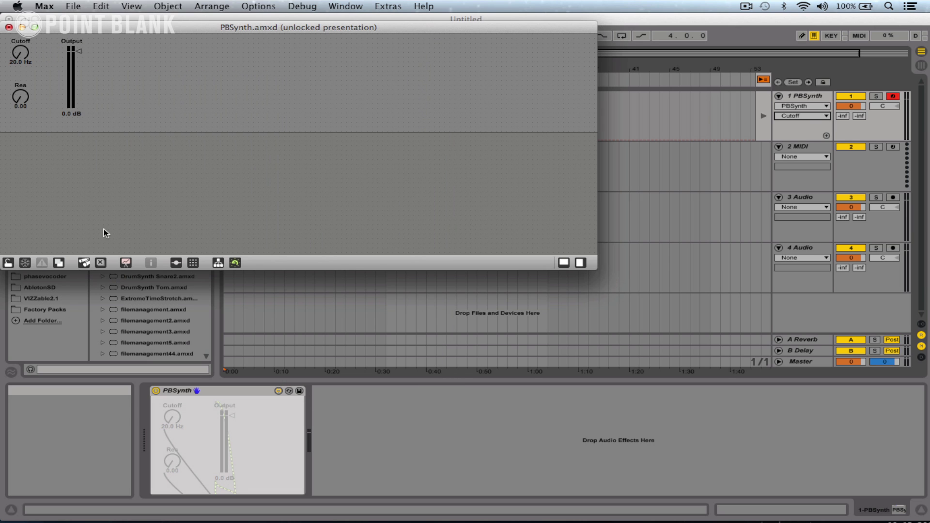
{"action": "key", "text": "super+s"}
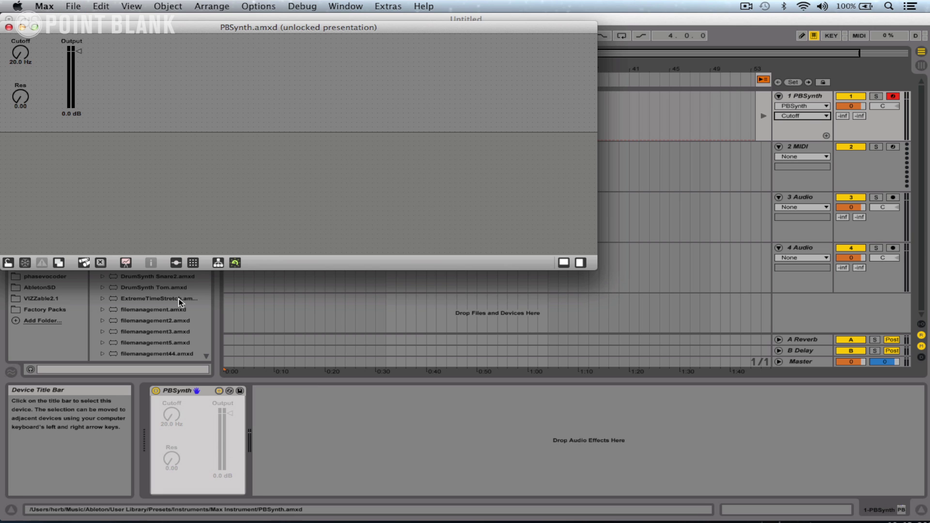
Switch the patch from presentation back to the patching layout
{"action": "left_click", "coordinate": [126, 263]}
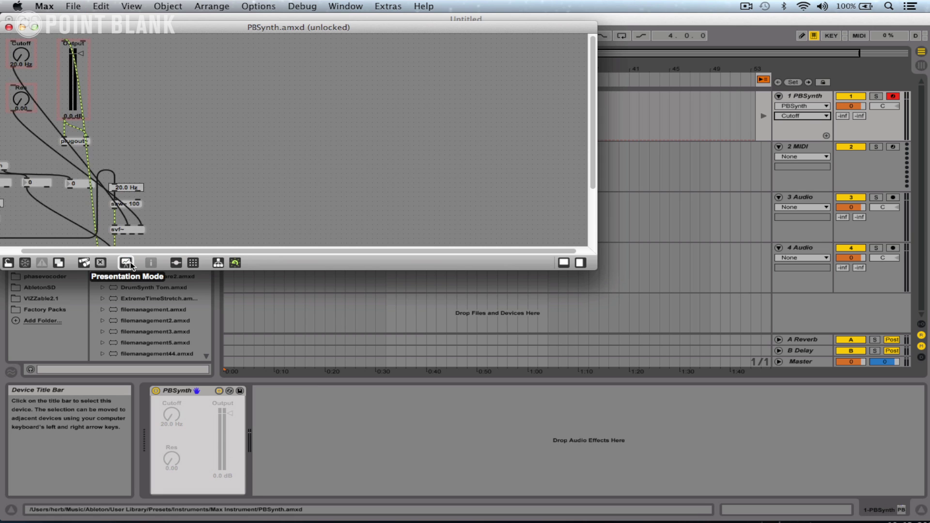
{"action": "left_click", "coordinate": [127, 264]}
{"action": "left_click", "coordinate": [129, 265]}
{"action": "left_click", "coordinate": [126, 264]}
{"action": "left_click", "coordinate": [126, 263]}
{"action": "left_click", "coordinate": [126, 263]}
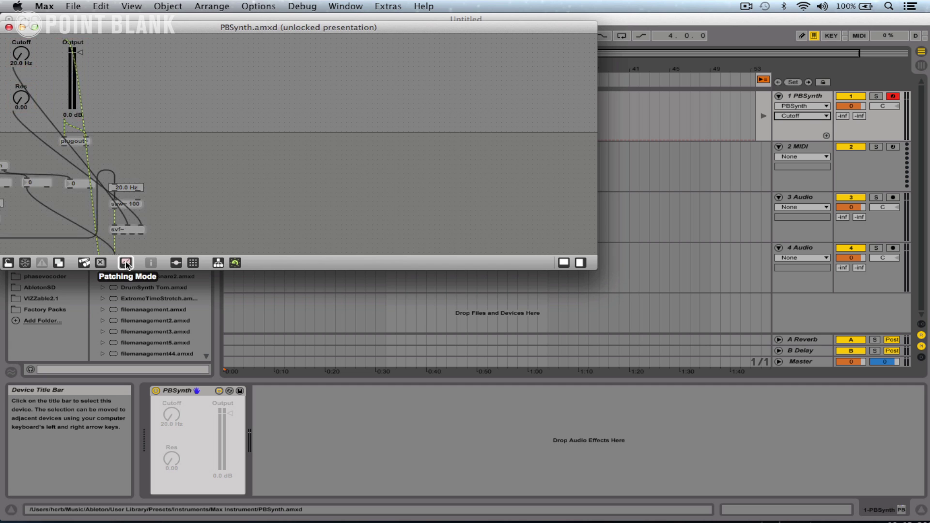
{"action": "left_click", "coordinate": [126, 263]}
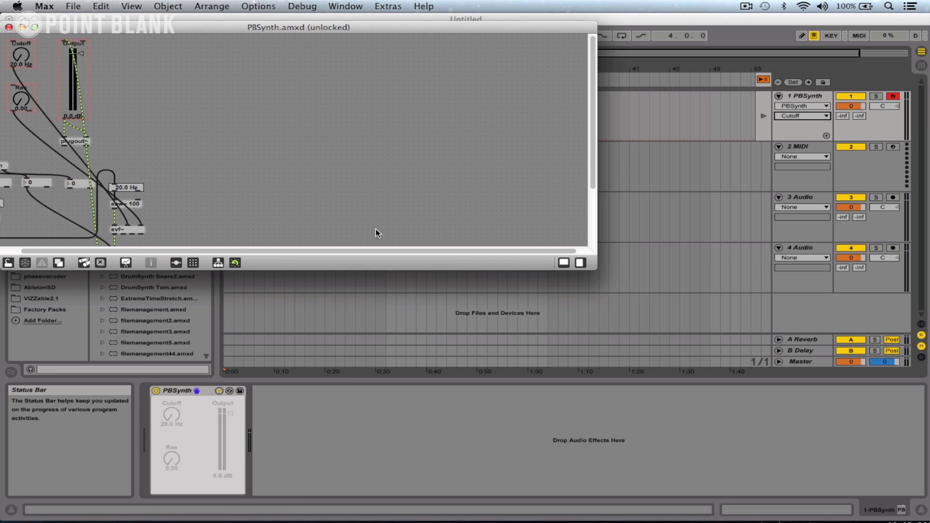
Enlarge and reposition the patcher window
{"action": "left_click_drag", "start_coordinate": [599, 276], "coordinate": [678, 357]}
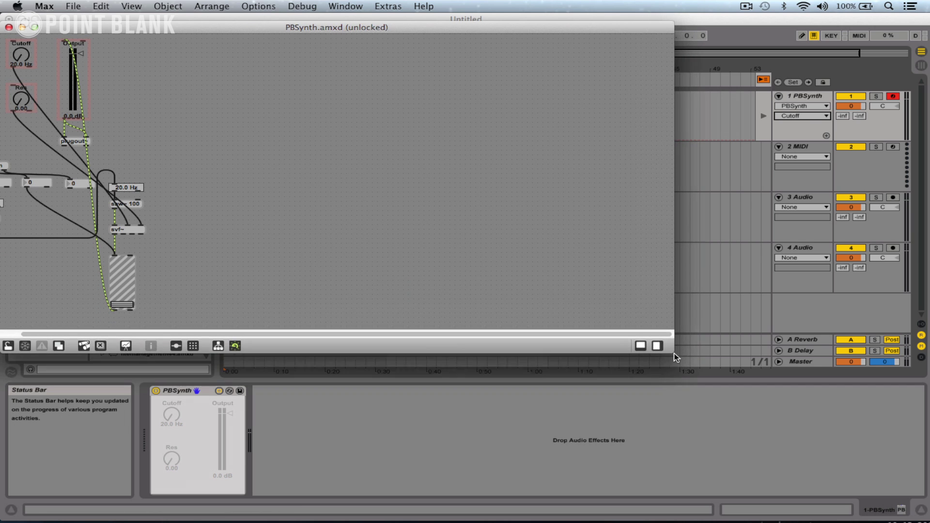
{"action": "scroll", "coordinate": [422, 336], "scroll_direction": "left", "scroll_amount": 2}
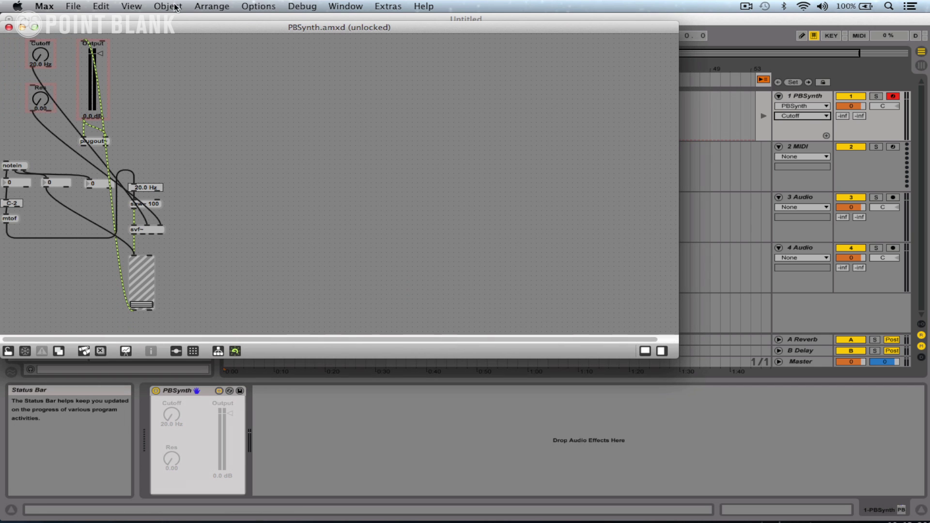
{"action": "left_click_drag", "start_coordinate": [151, 31], "coordinate": [210, 19]}
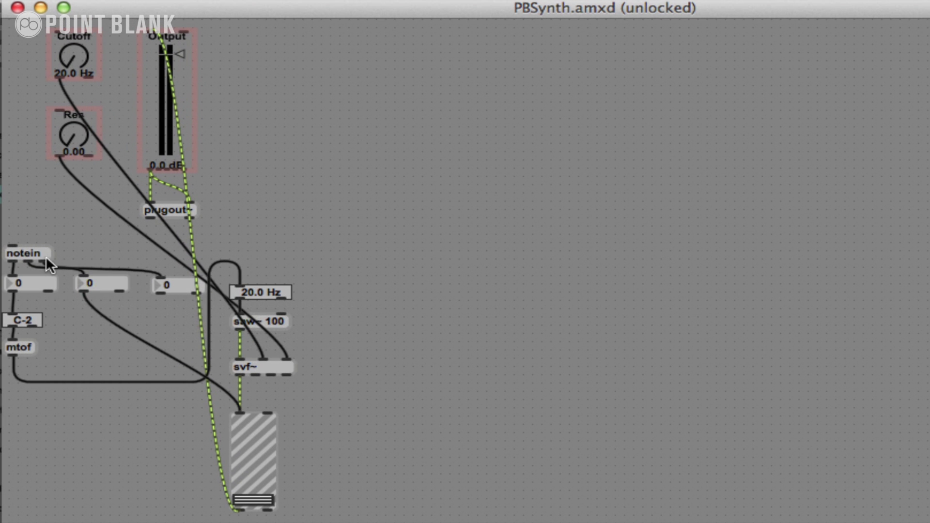
Raise the notein, mtof and saw~ 100 objects higher in the patch
{"action": "left_click_drag", "start_coordinate": [81, 150], "coordinate": [82, 145]}
{"action": "left_click_drag", "start_coordinate": [41, 237], "coordinate": [42, 221]}
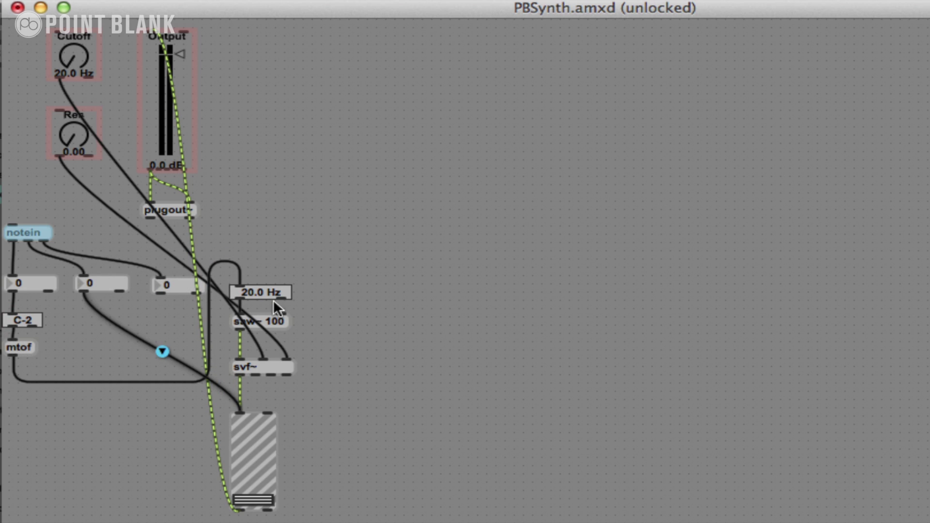
{"action": "left_click_drag", "start_coordinate": [27, 347], "coordinate": [27, 346]}
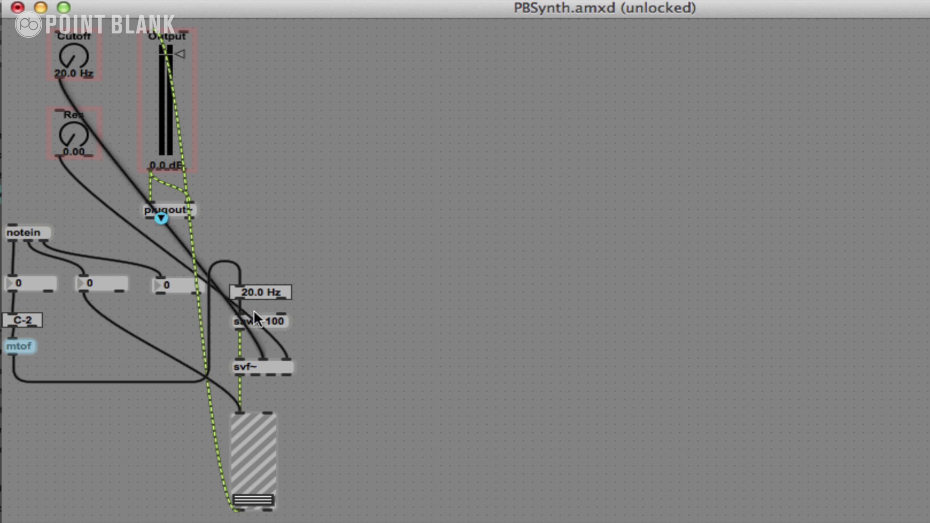
{"action": "left_click_drag", "start_coordinate": [277, 318], "coordinate": [265, 300]}
{"action": "left_click", "coordinate": [284, 250]}
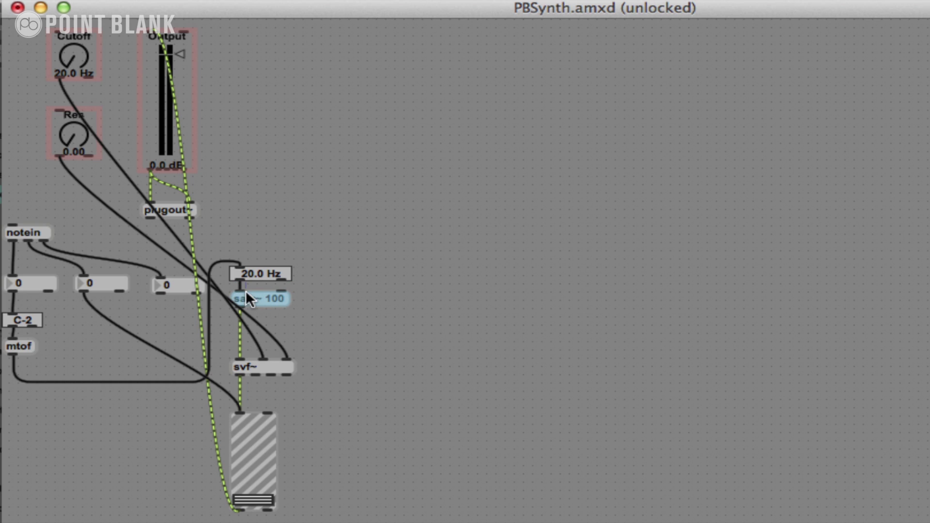
{"action": "left_click", "coordinate": [264, 331]}
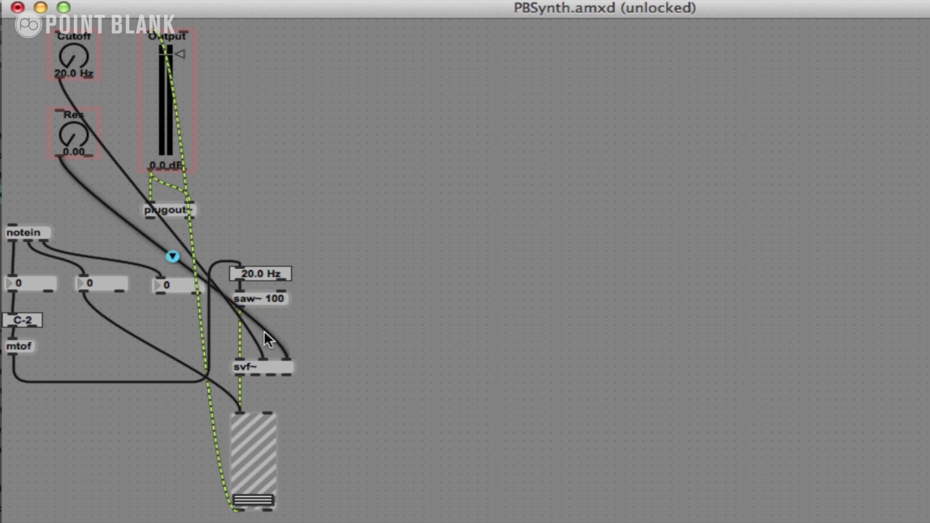
Place the Cutoff and Res dials side by side above svf~
{"action": "left_click", "coordinate": [266, 368]}
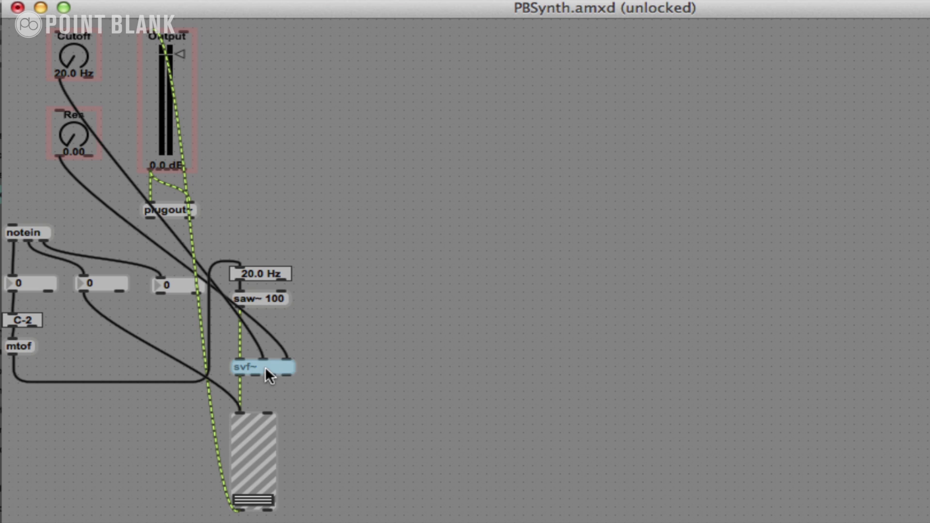
{"action": "left_click", "coordinate": [276, 367]}
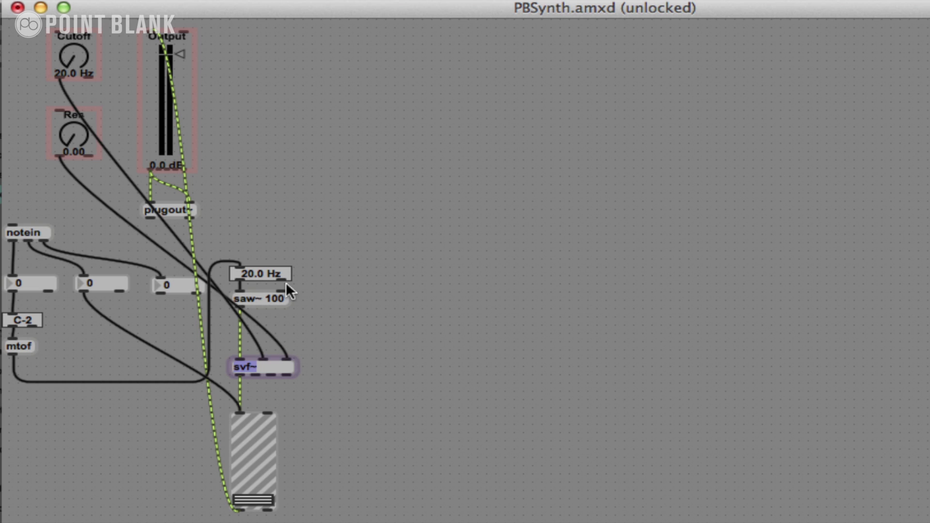
{"action": "left_click_drag", "start_coordinate": [74, 55], "coordinate": [256, 194]}
{"action": "left_click", "coordinate": [69, 123]}
{"action": "left_click_drag", "start_coordinate": [69, 123], "coordinate": [315, 175]}
{"action": "mouse_move", "coordinate": [270, 193]}
{"action": "left_mouse_down"}
{"action": "mouse_move", "coordinate": [278, 190]}
{"action": "mouse_move", "coordinate": [264, 189]}
{"action": "left_mouse_up"}
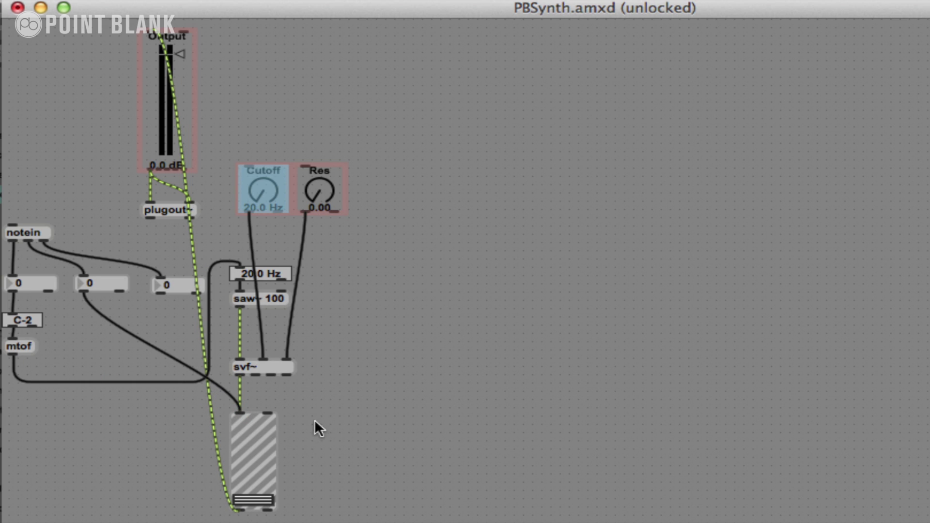
Lock the PBSynth patch and drag the velocity number box to -63 to test the sound
{"action": "key", "text": "super+e"}
{"action": "mouse_move", "coordinate": [99, 284]}
{"action": "left_mouse_down"}
{"action": "mouse_move", "coordinate": [95, 174]}
{"action": "mouse_move", "coordinate": [83, 317]}
{"action": "mouse_move", "coordinate": [69, 243]}
{"action": "mouse_move", "coordinate": [75, 298]}
{"action": "mouse_move", "coordinate": [99, 287]}
{"action": "left_mouse_up"}
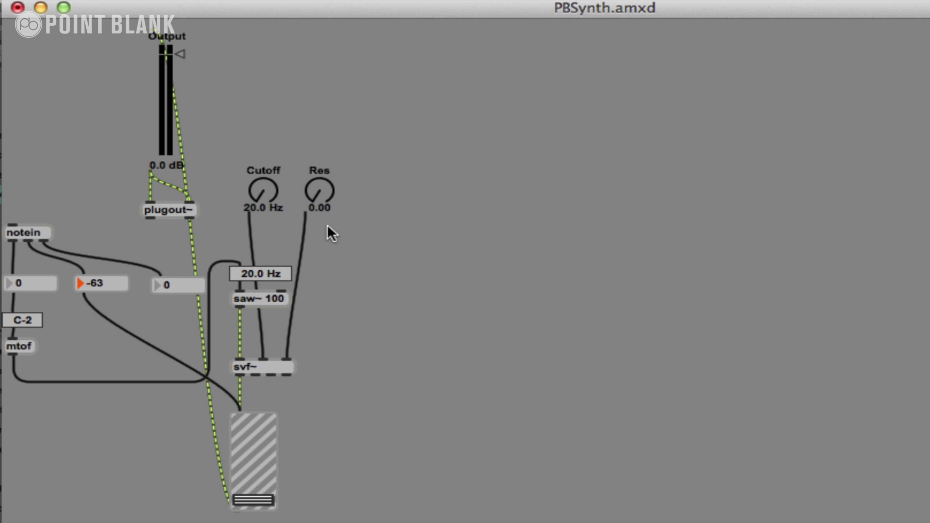
Switch the PBSynth patch to presentation mode and unlock it for editing
{"action": "key", "text": "super+alt+e"}
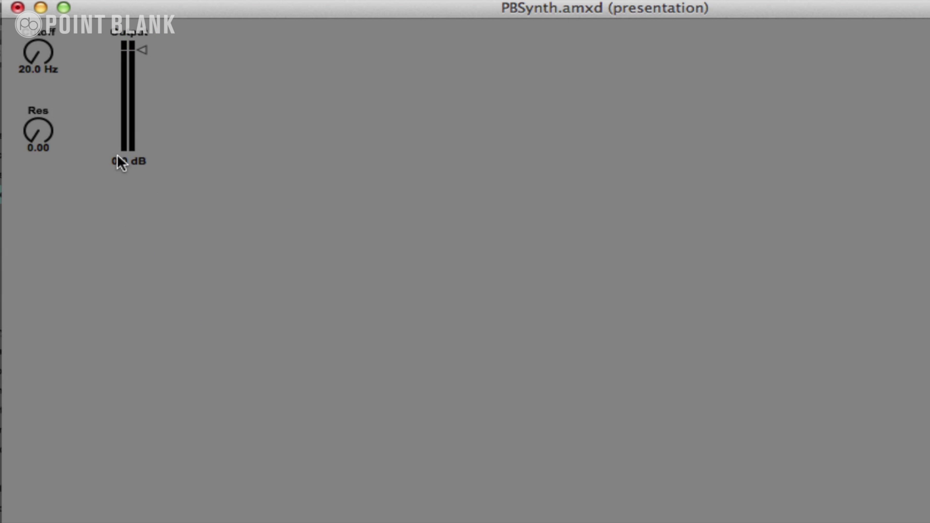
{"action": "key", "text": "super+alt+e"}
{"action": "key", "text": "super+alt+e"}
{"action": "key", "text": "super+e"}
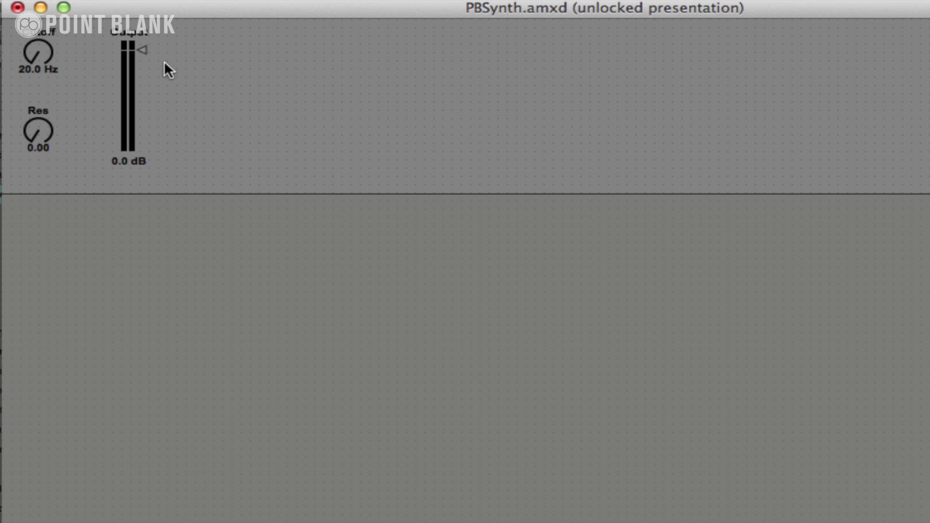
Place a 'This is My Synth' comment under the Res and Output dials, fitted to its text, then relock
{"action": "type", "text": "nTh"}
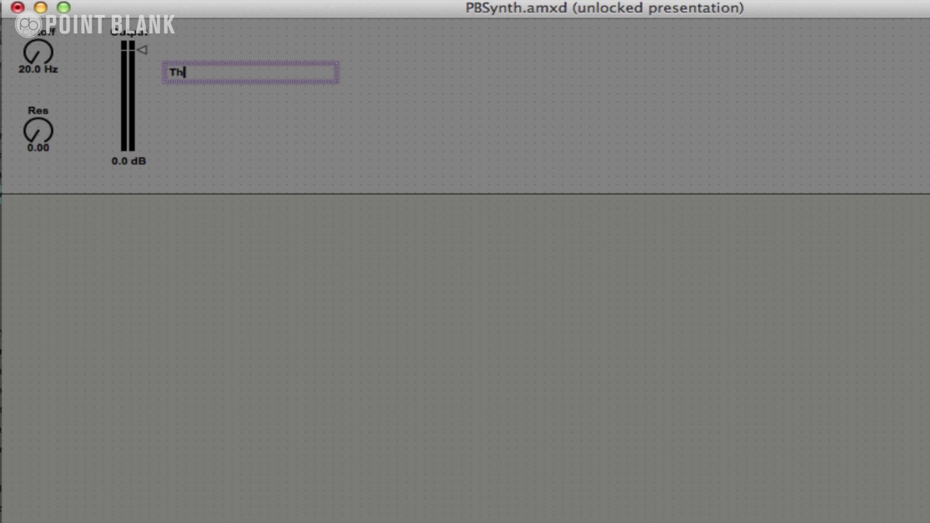
{"action": "type", "text": "is is My Synth"}
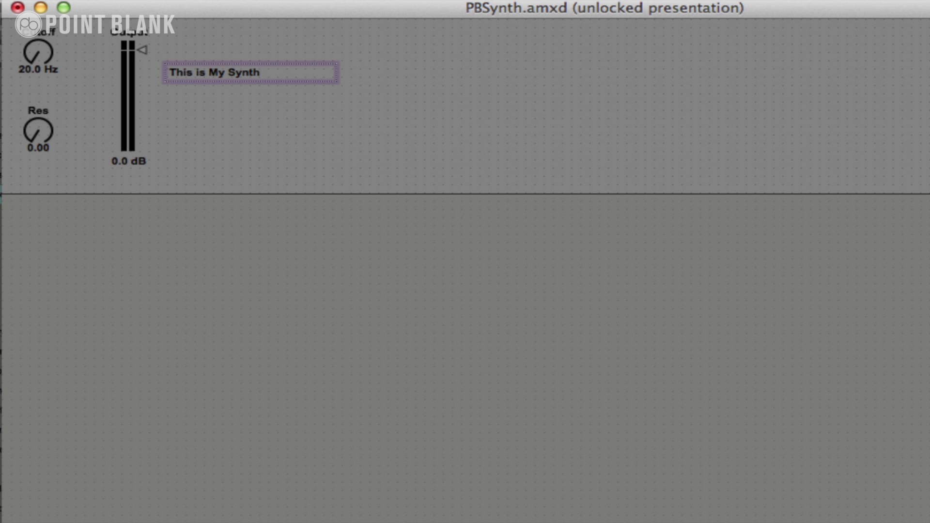
{"action": "left_click", "coordinate": [218, 97]}
{"action": "left_click_drag", "start_coordinate": [220, 84], "coordinate": [85, 183]}
{"action": "key", "text": "super+j"}
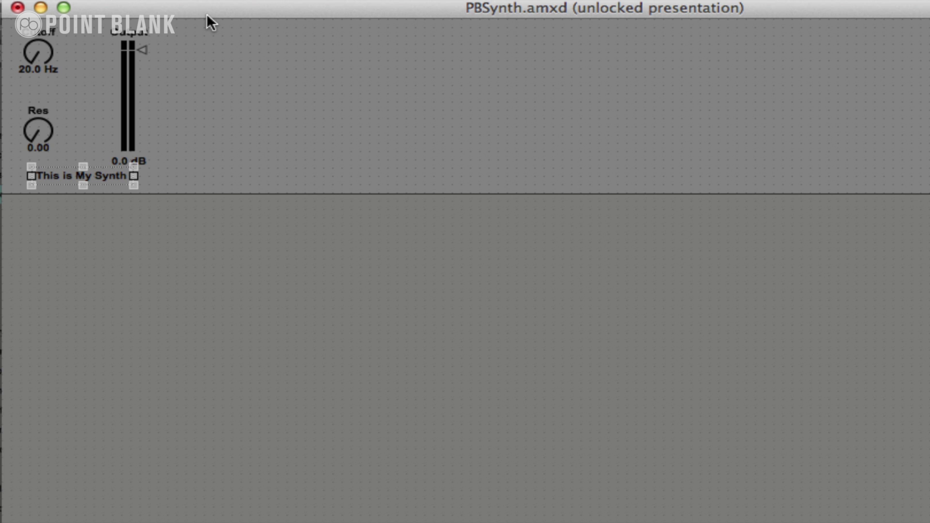
{"action": "key", "text": "super+e"}
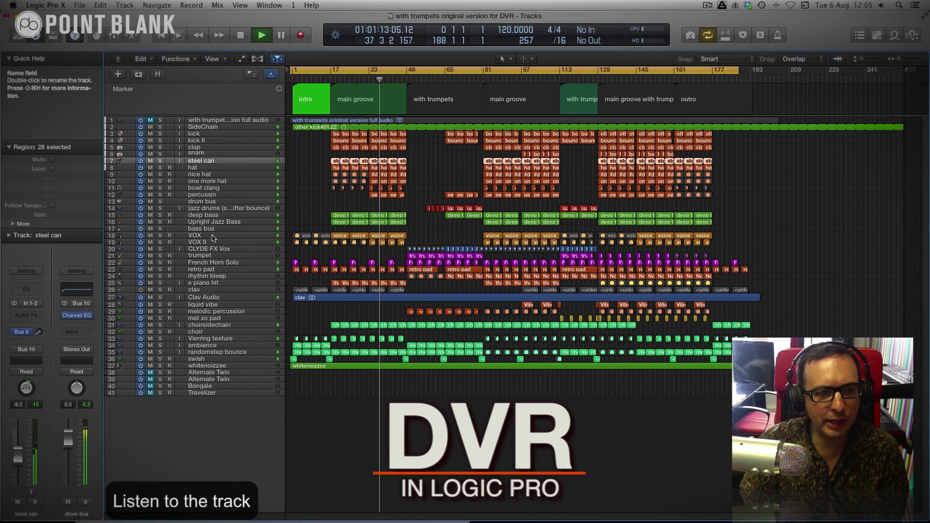
Turn on Solo for the steel can track so only its regions play
{"action": "left_click", "coordinate": [161, 161]}
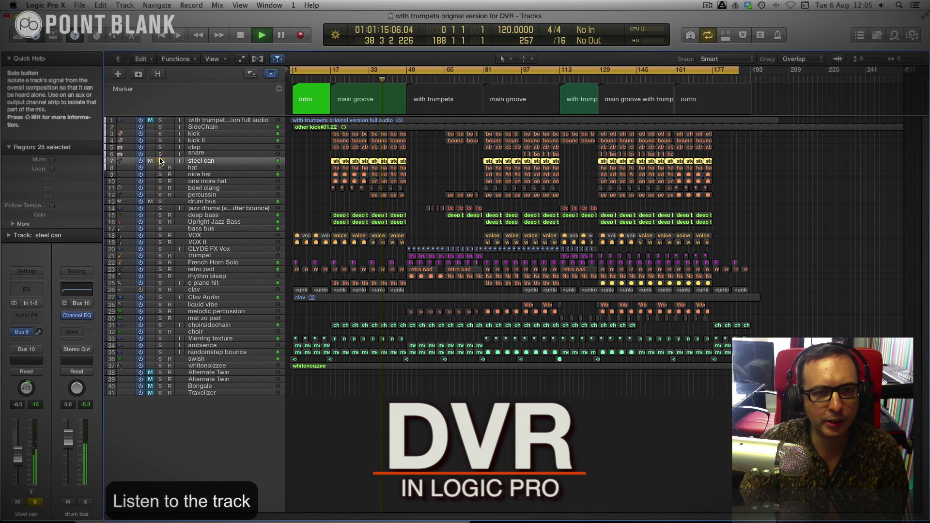